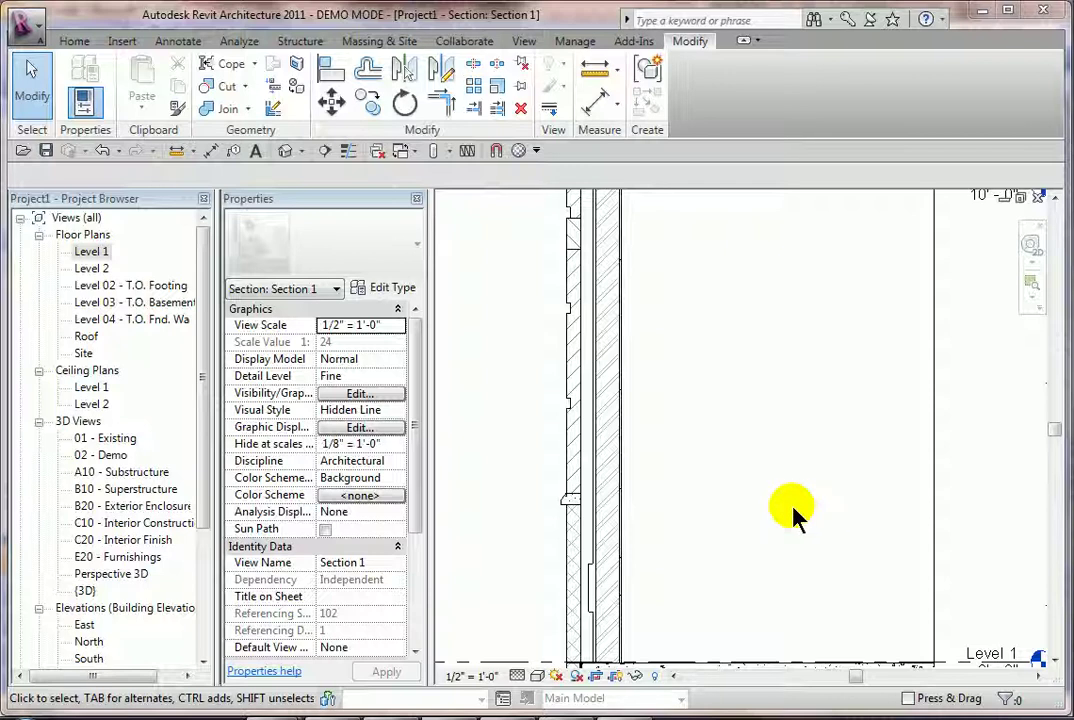
- Zoom out in Section 1 until the full wall and both Level 1 and Level 2 markers show
scroll(820, 523, down, 2)
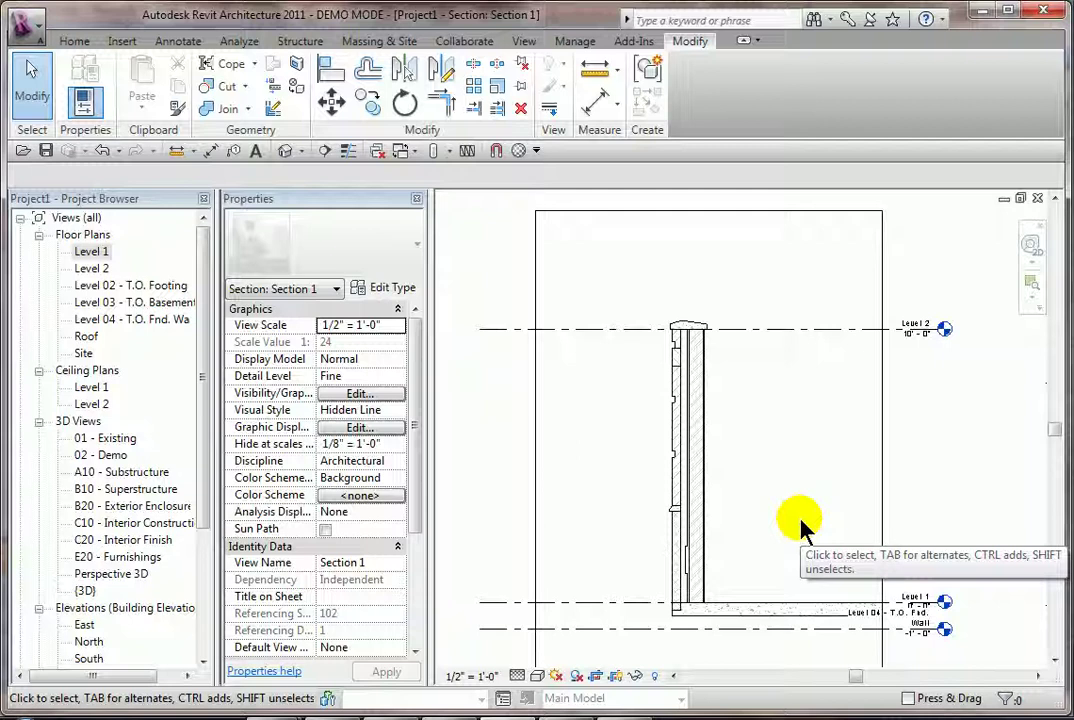
- Add a drafting view, keeping the default name Drafting 1 and 1 1/2" = 1'-0" scale
click(524, 42)
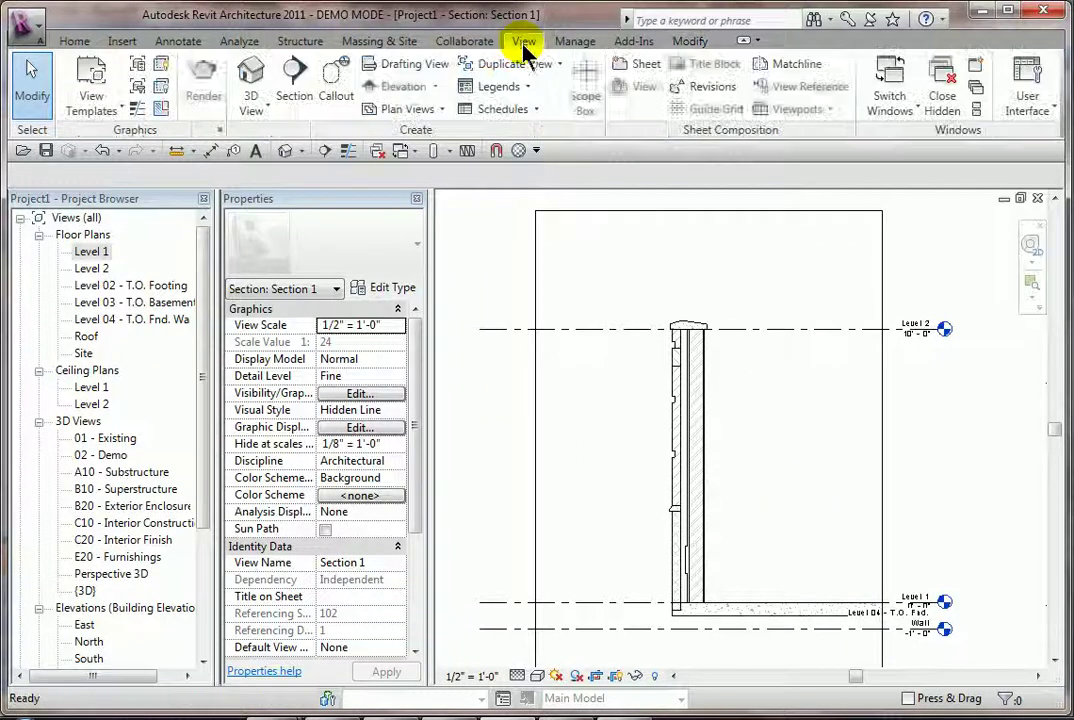
click(410, 63)
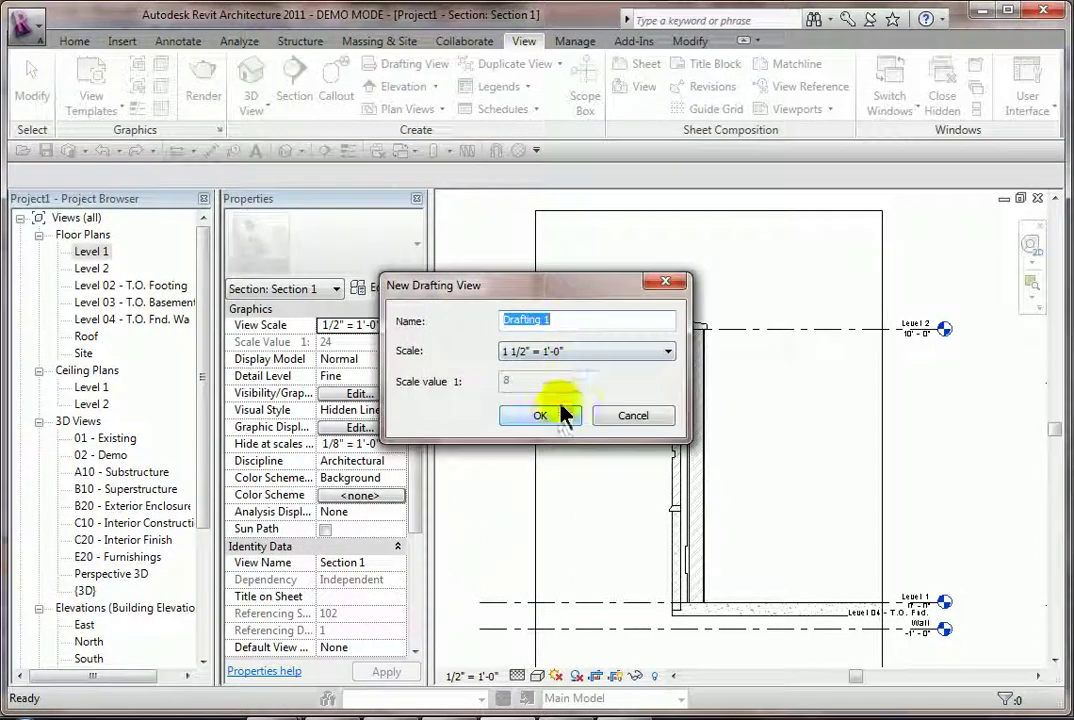
click(553, 416)
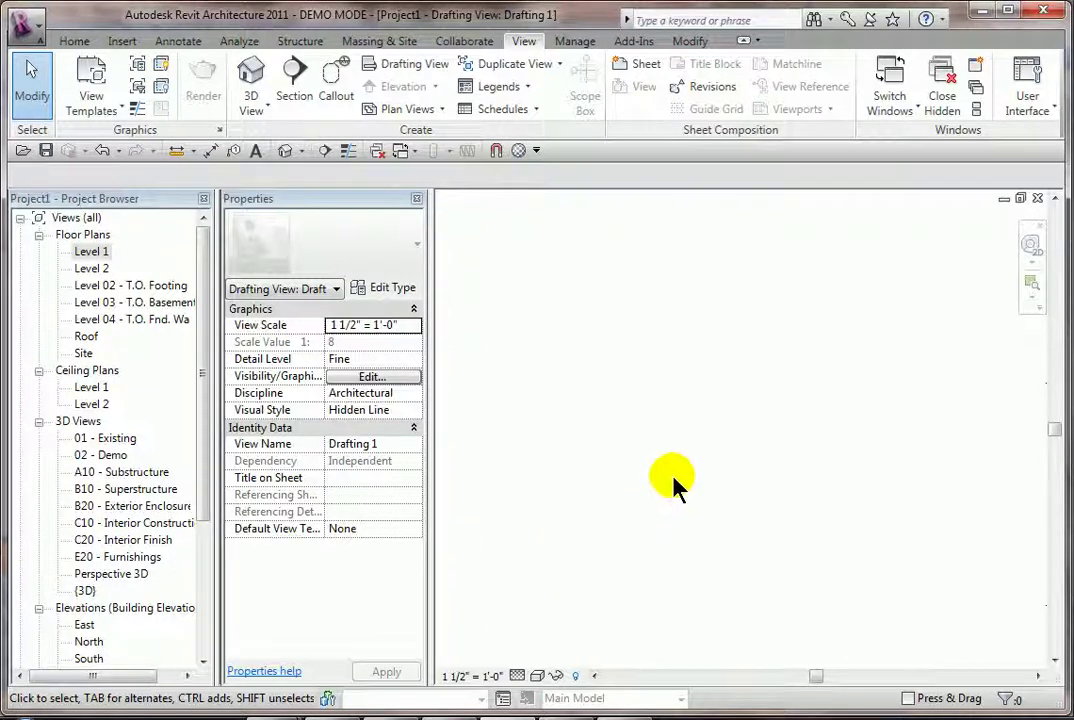
- Import Millwork Elevation 01 from TPA Revit Training > 2D Elevation in Black and White colours
click(122, 42)
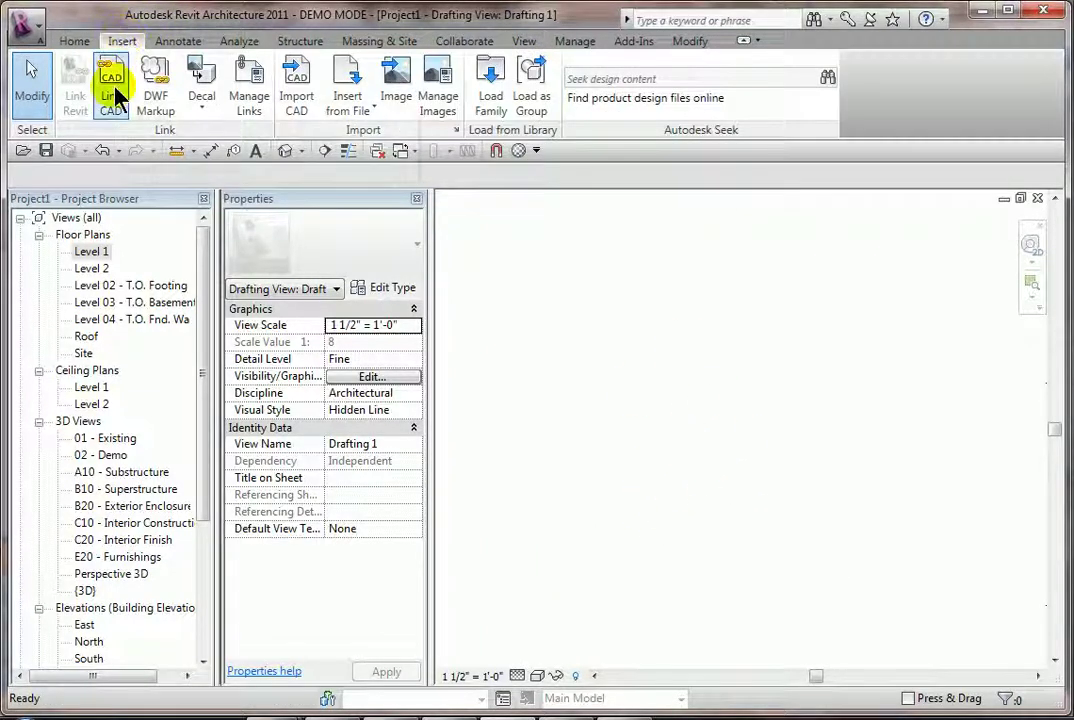
click(297, 82)
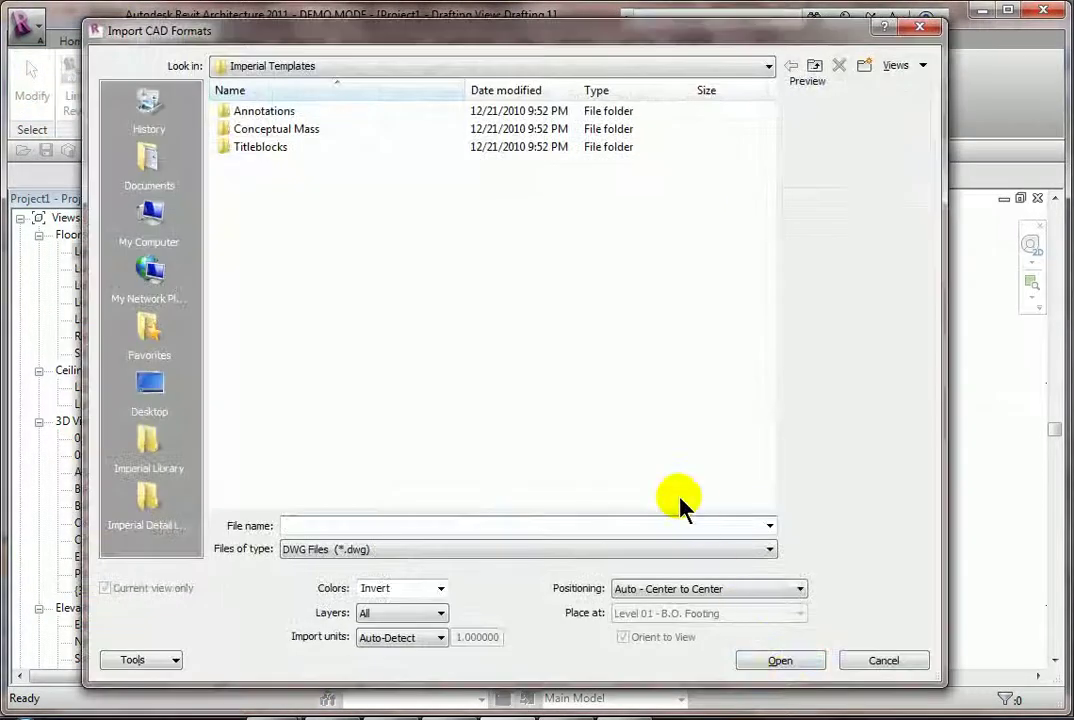
click(150, 383)
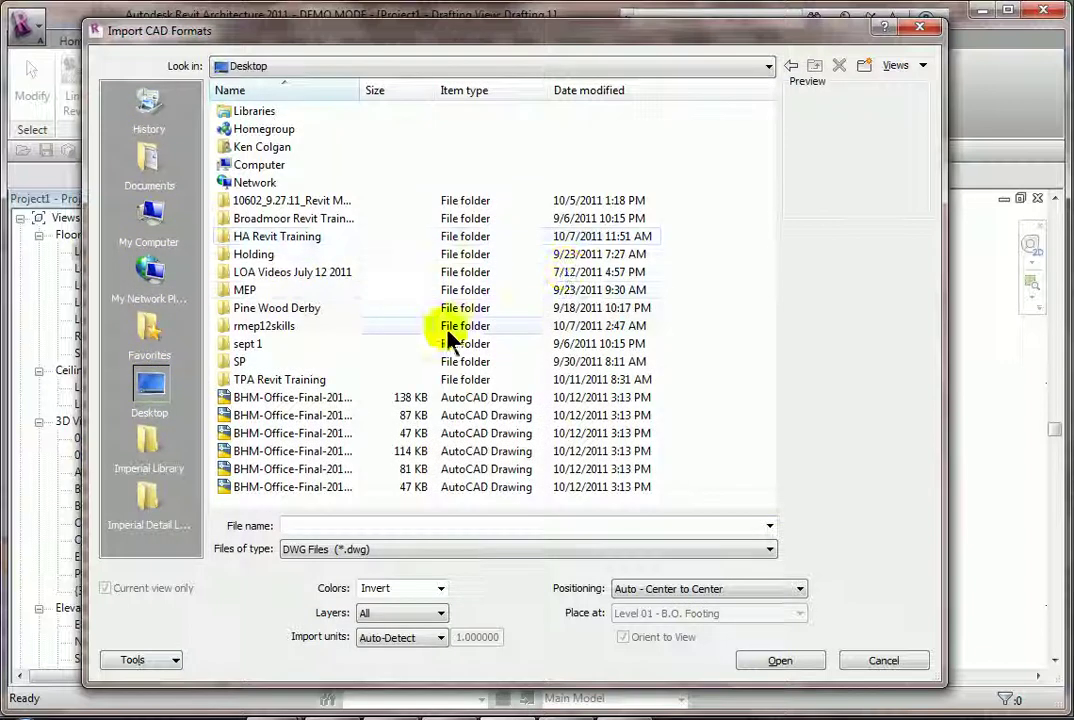
double_click(299, 378)
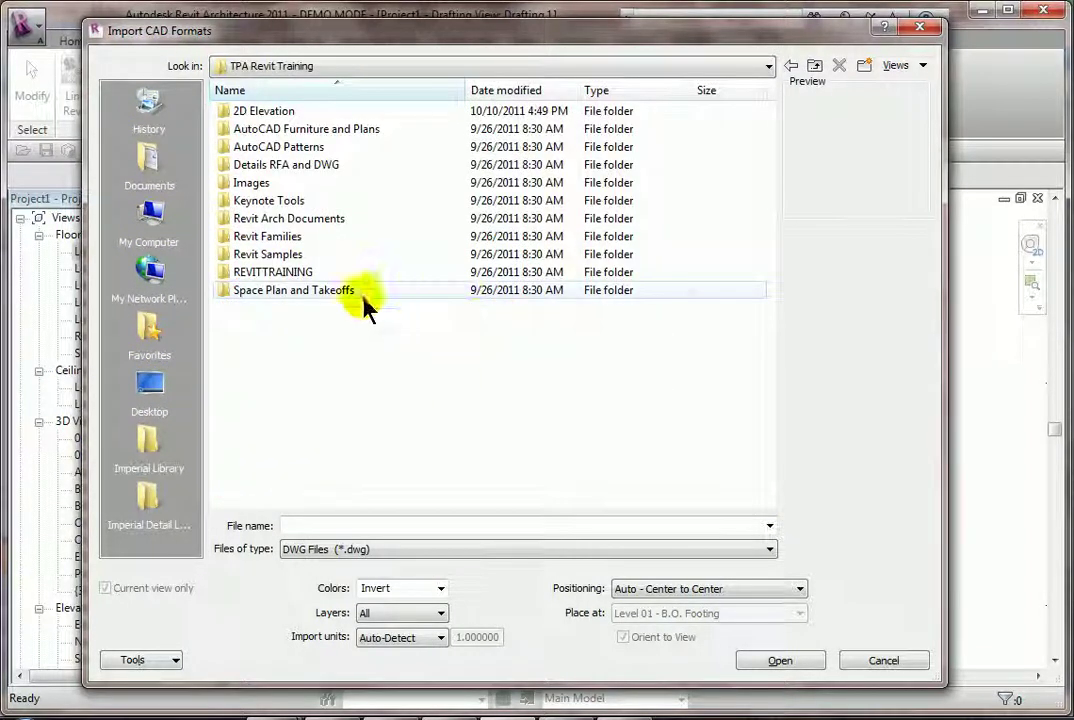
double_click(258, 112)
click(318, 202)
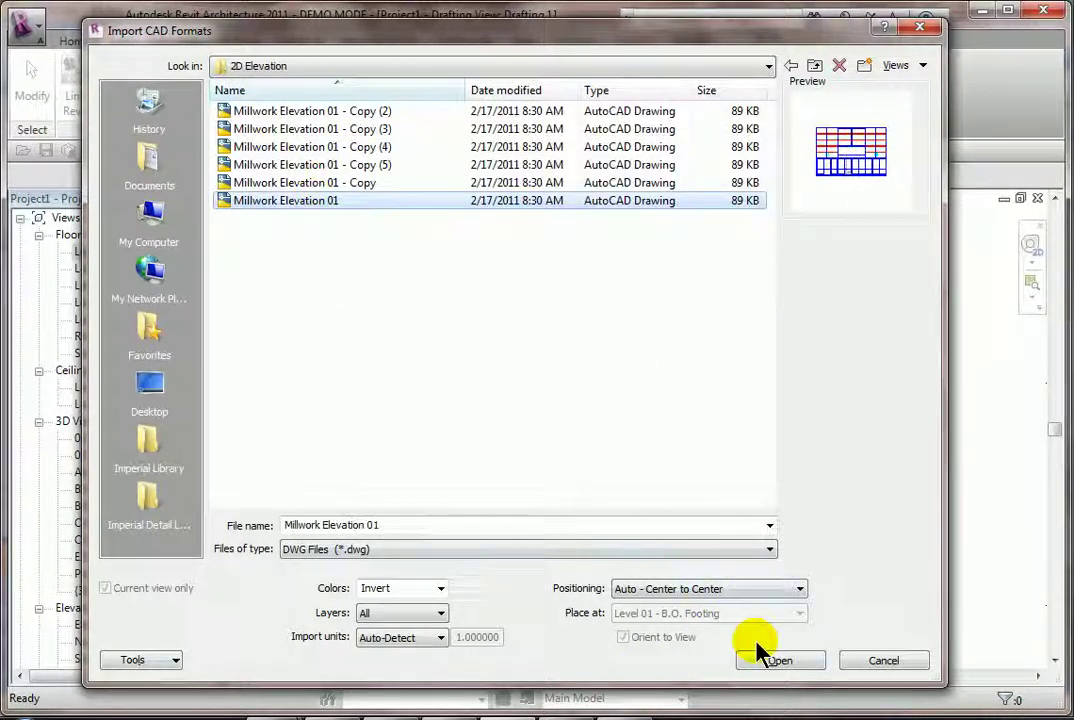
click(443, 588)
click(415, 636)
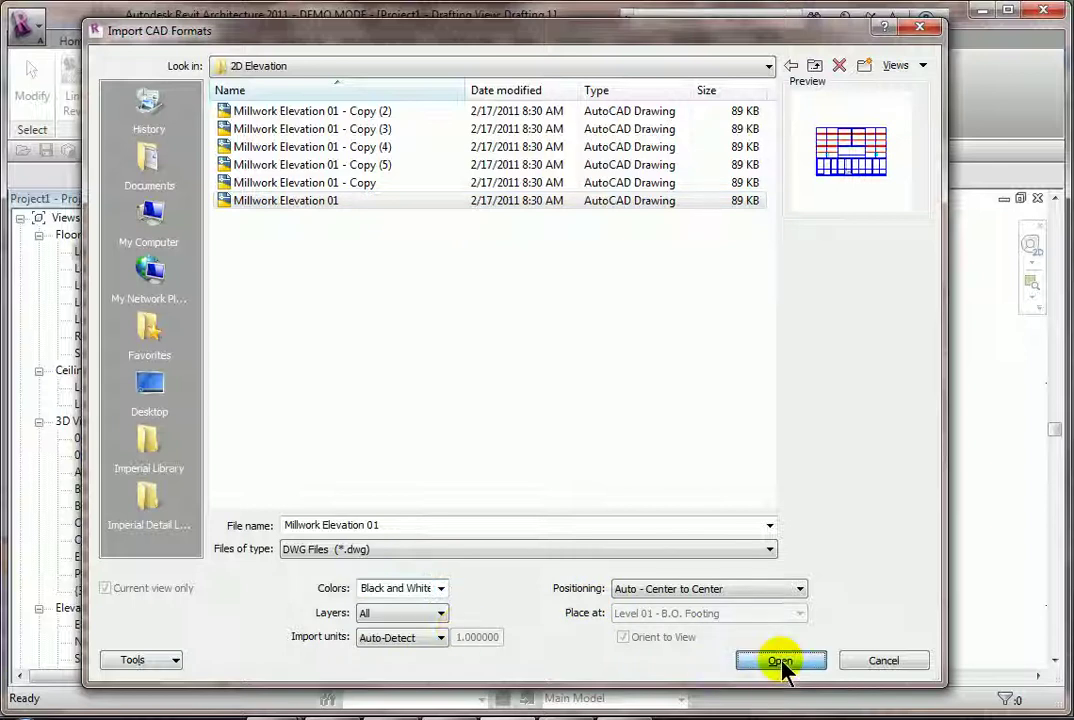
click(785, 663)
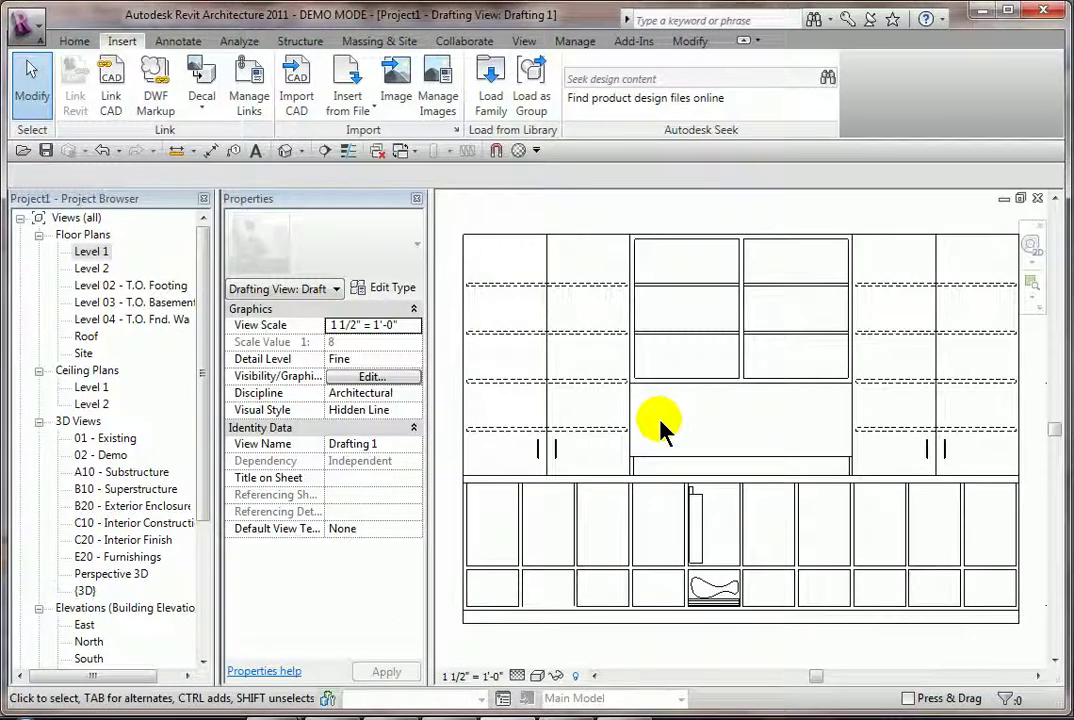
- Expand Drafting Views in the Project Browser and open sheet 101 - Substructure
scroll(760, 385, down, 2)
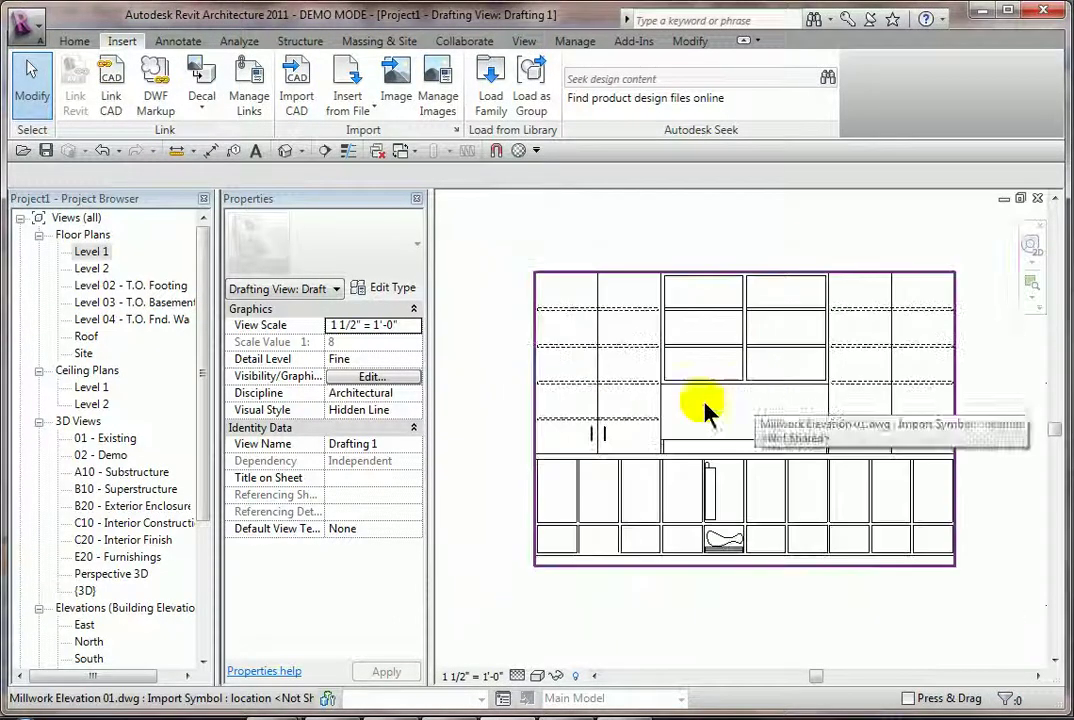
drag(205, 490, 201, 629)
click(38, 506)
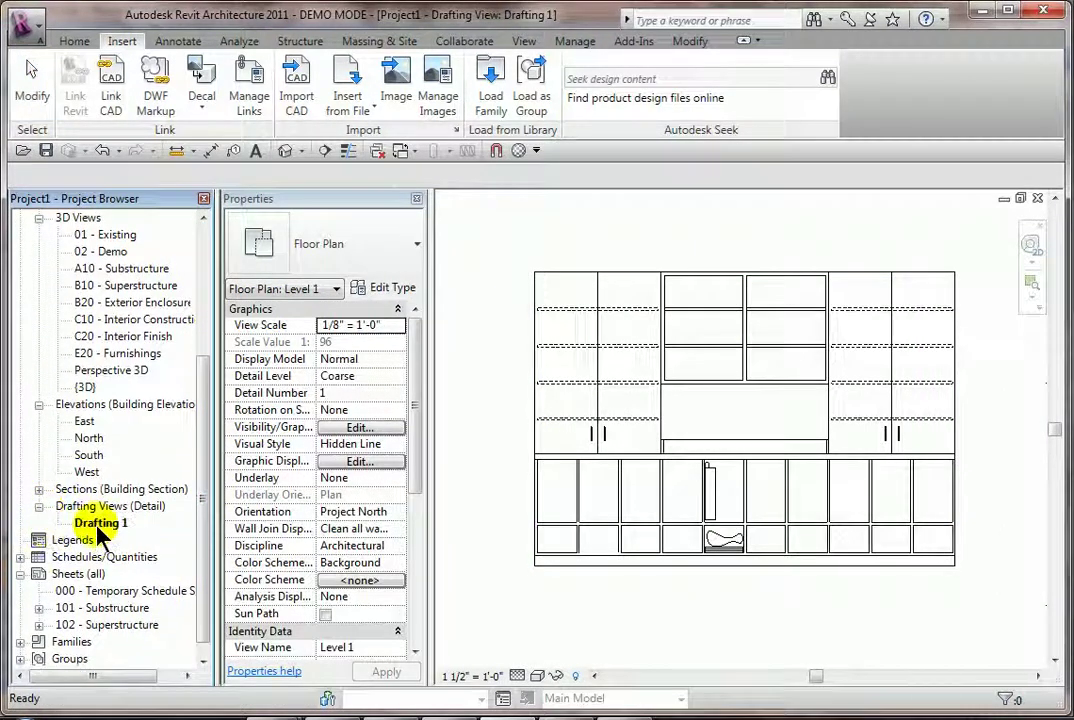
click(133, 592)
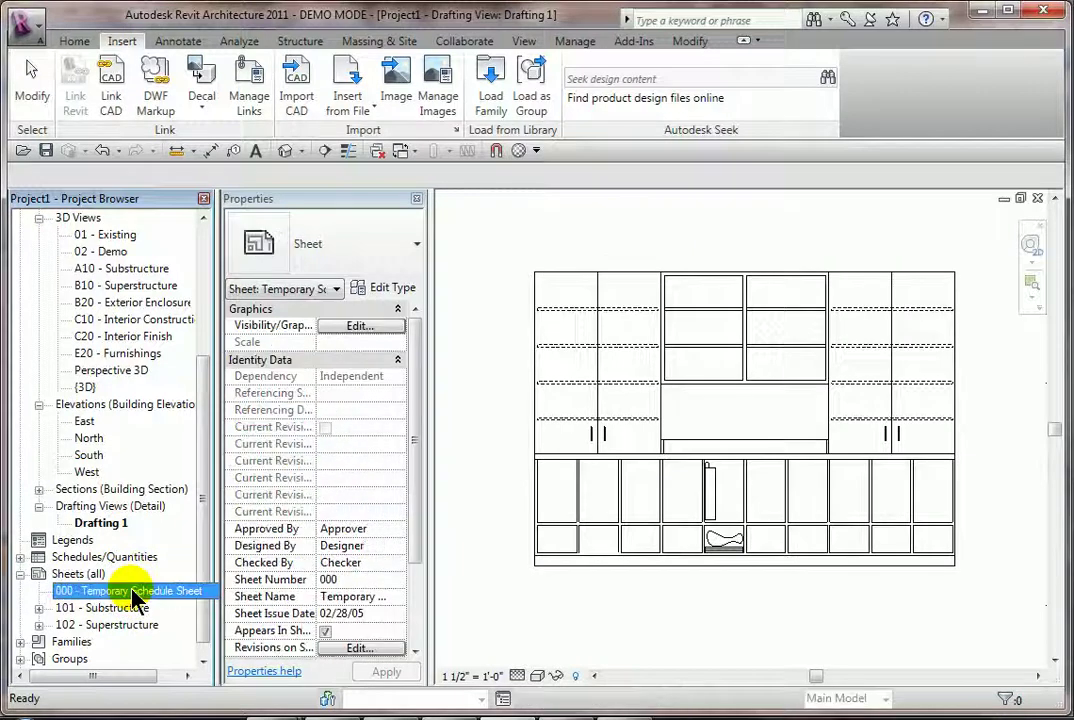
double_click(133, 592)
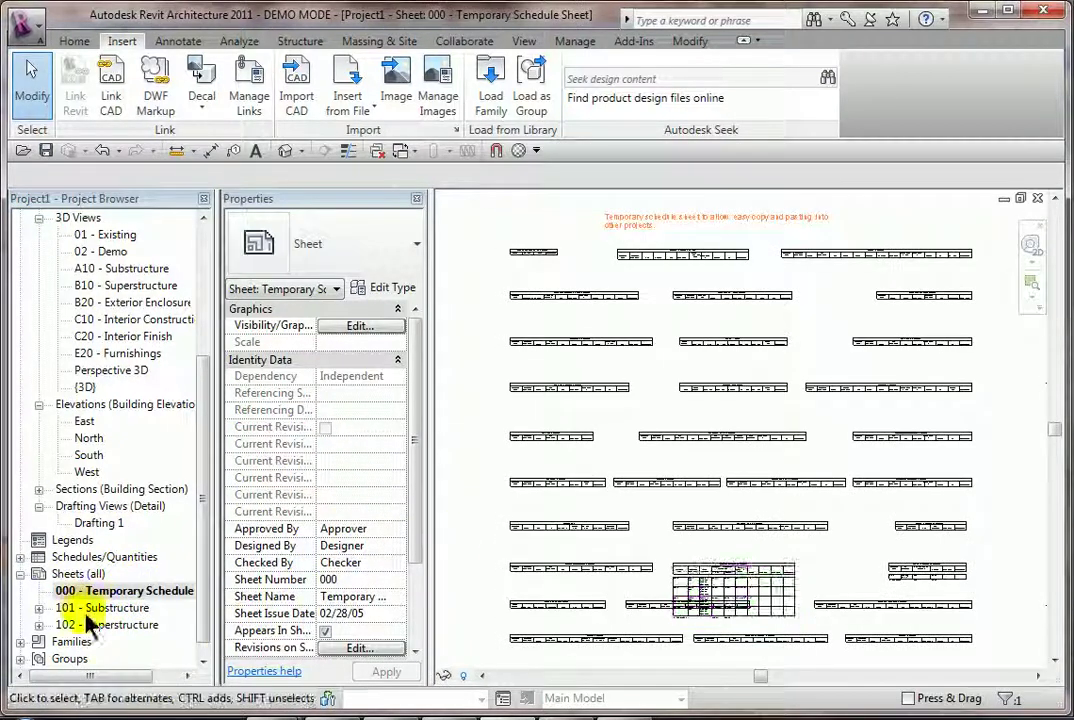
double_click(106, 610)
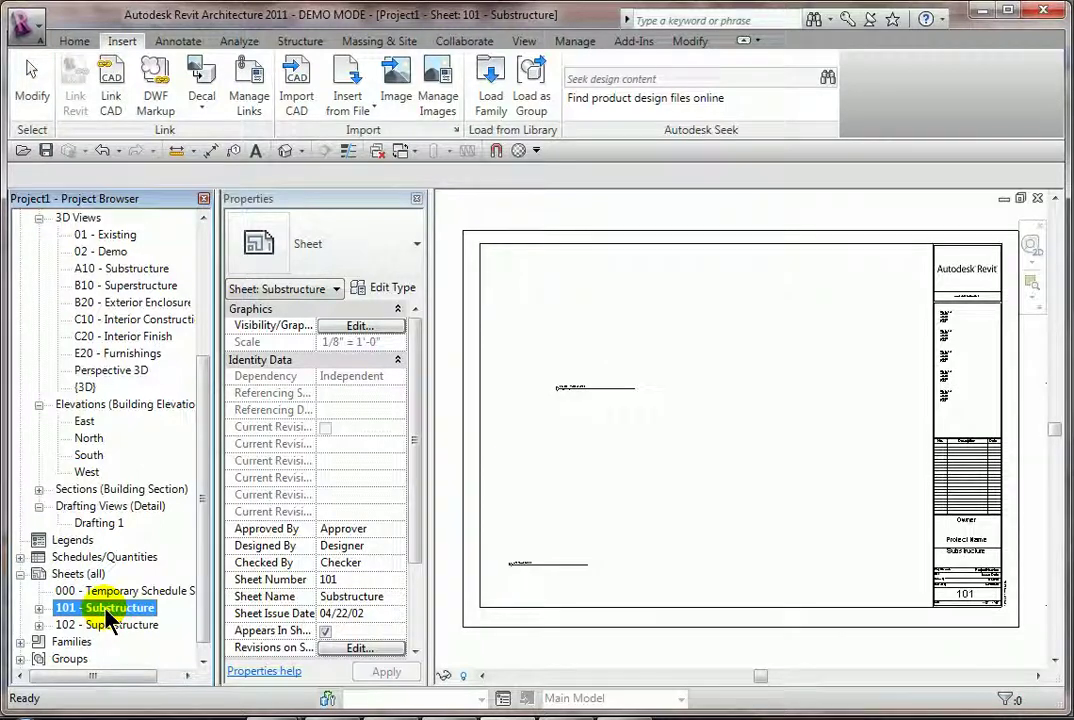
- Drag the Drafting 1 view onto sheet 101 and place it at the lower right
click(100, 522)
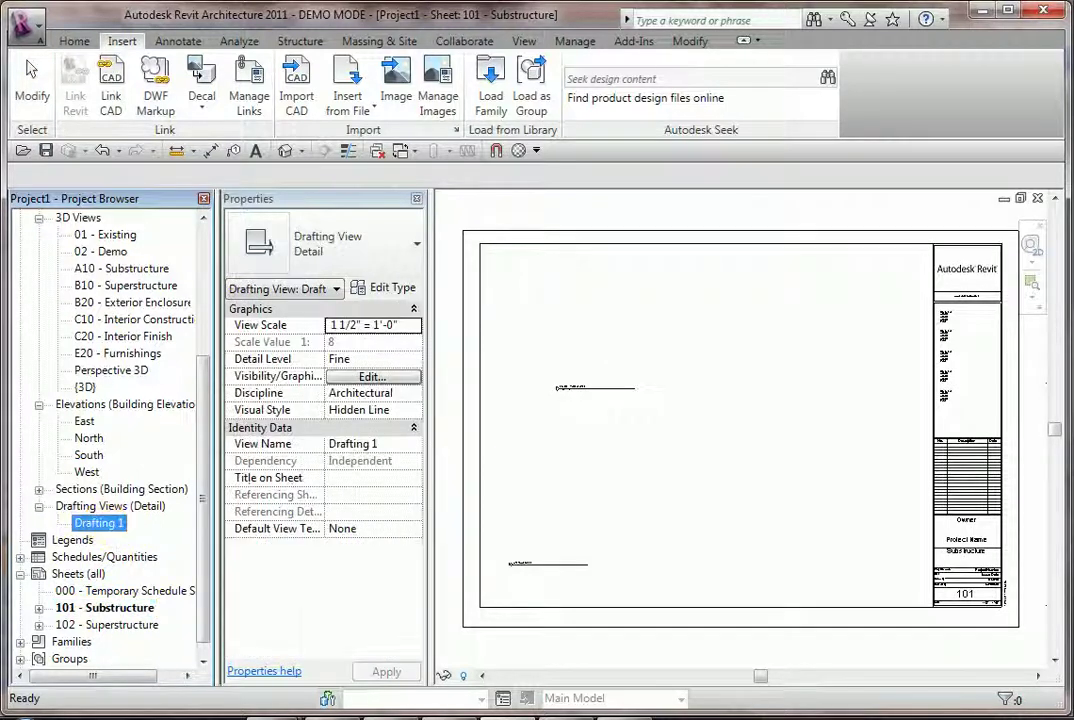
drag(100, 522, 748, 575)
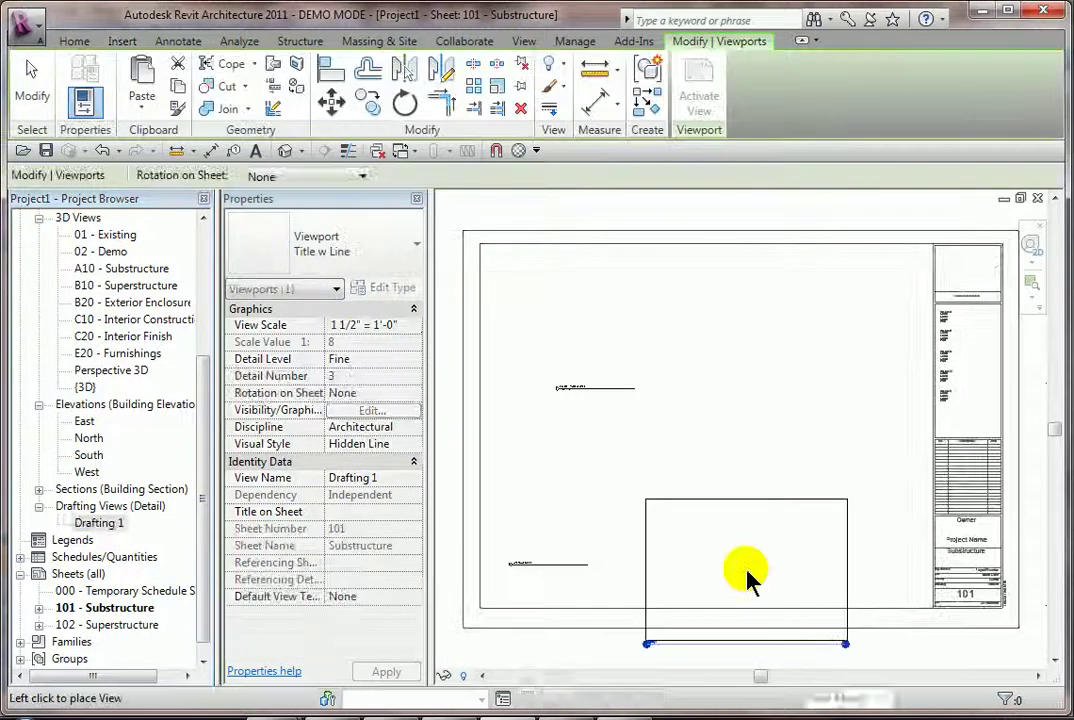
click(817, 523)
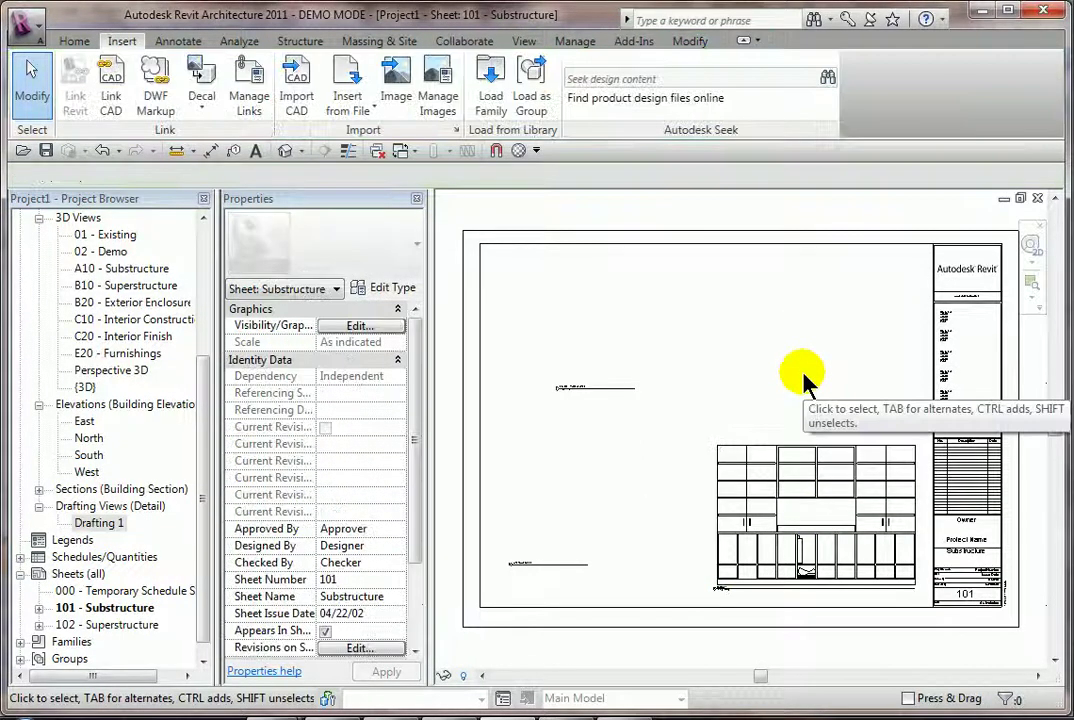
scroll(213, 360, up, 3)
scroll(210, 300, up, 2)
- Open the Section 1 view from the Level 1 floor plan
double_click(95, 252)
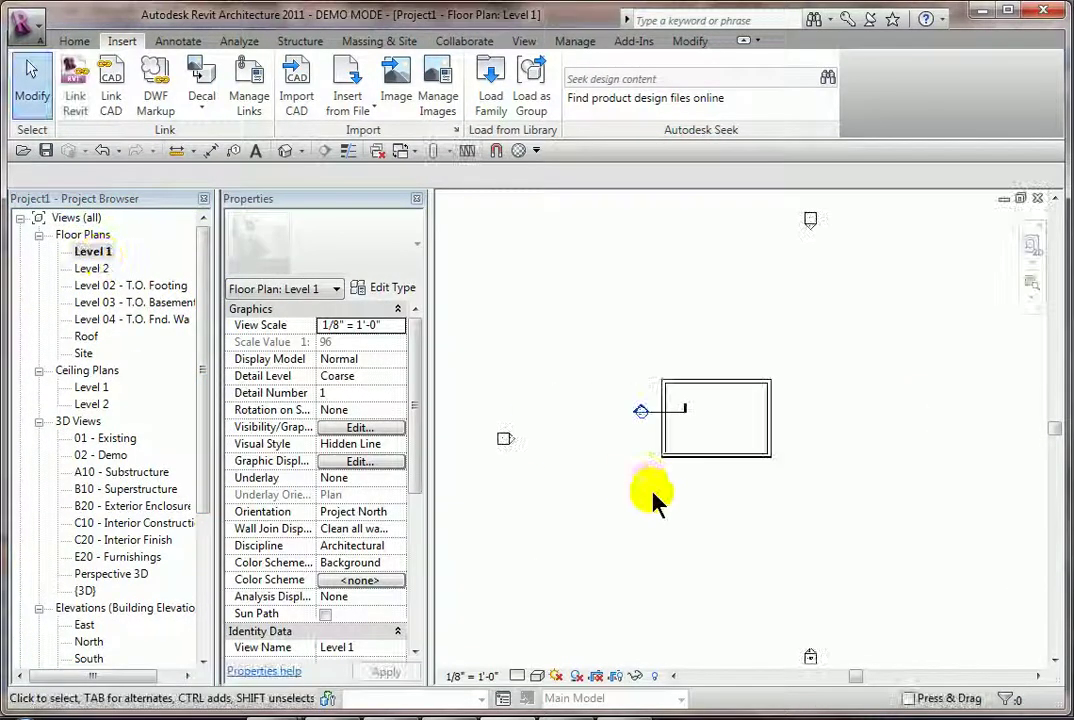
double_click(640, 411)
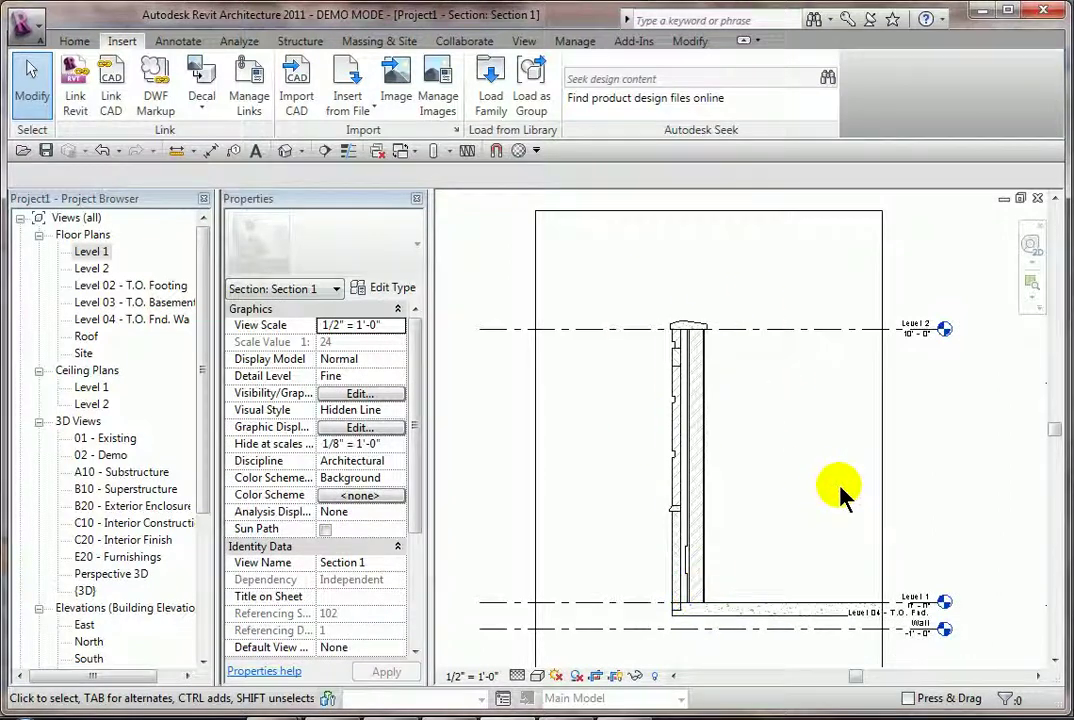
scroll(745, 405, up, 1)
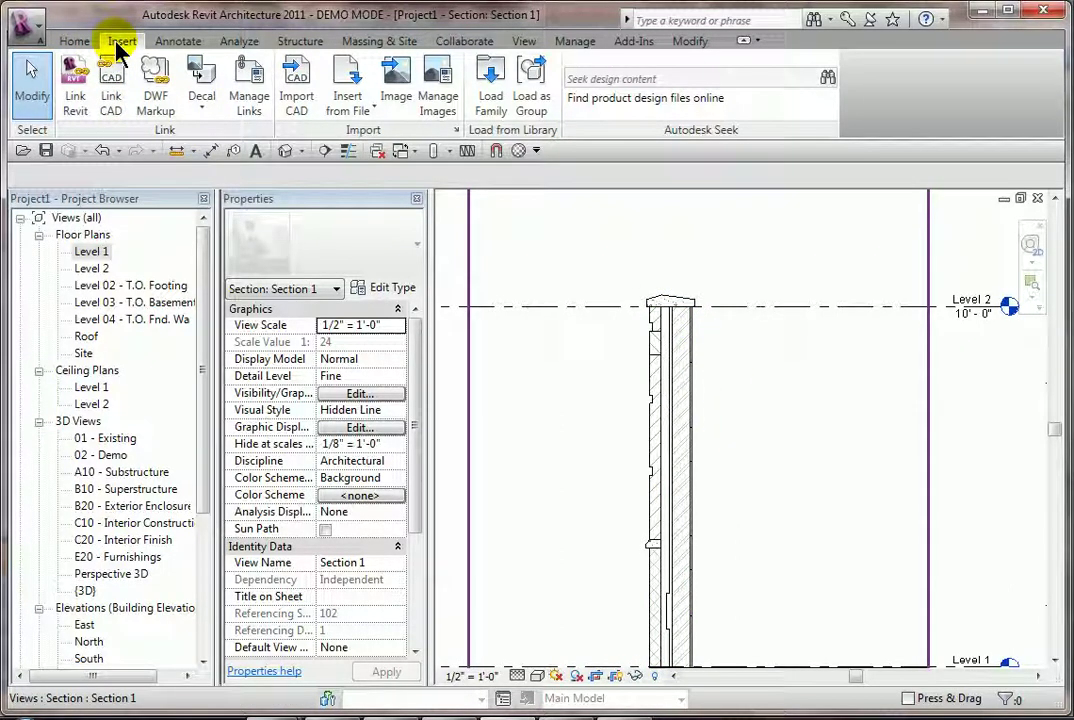
- Import Millwork Elevation 01 - Copy with Manual - Center positioning and place it over the wall
click(296, 86)
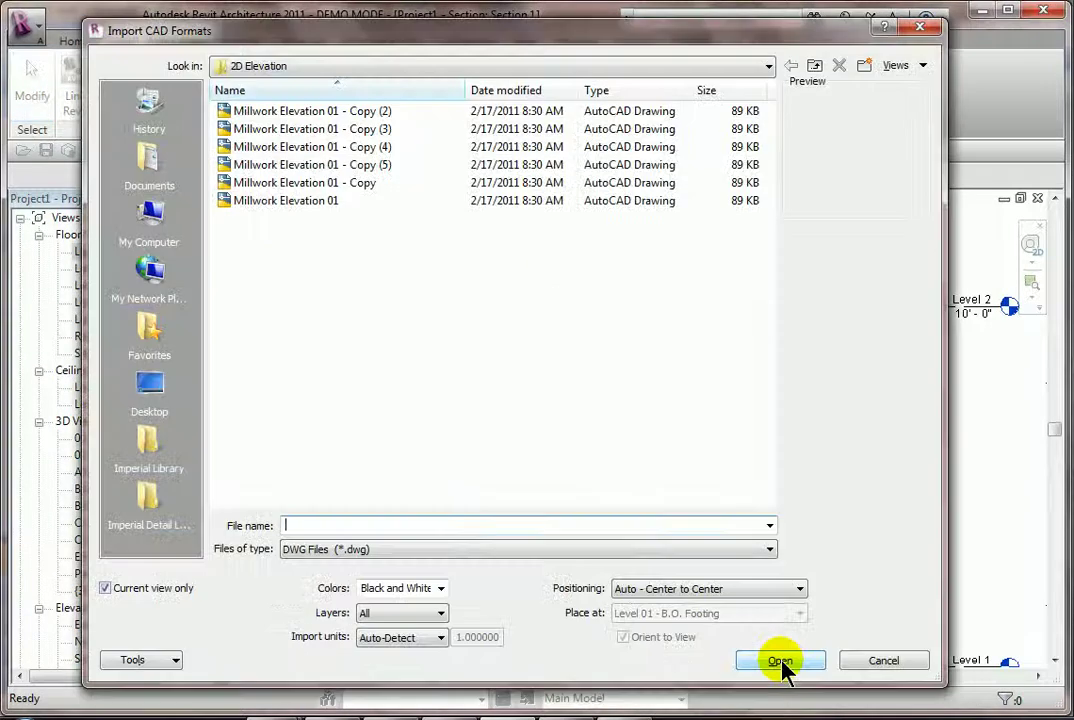
click(305, 183)
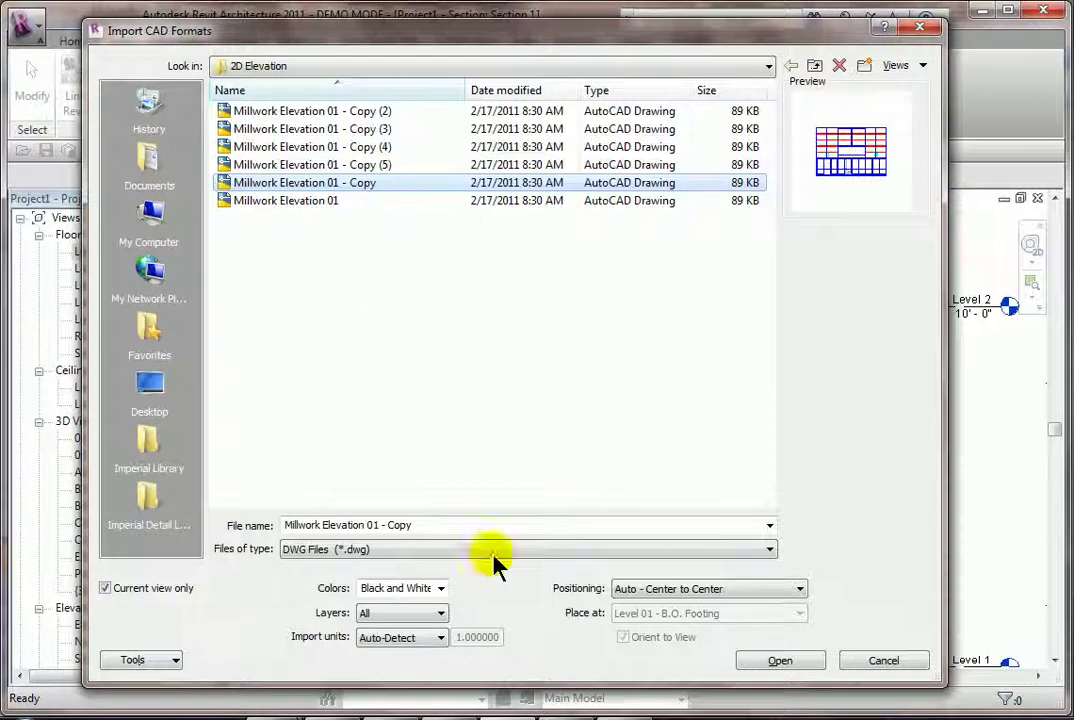
click(800, 590)
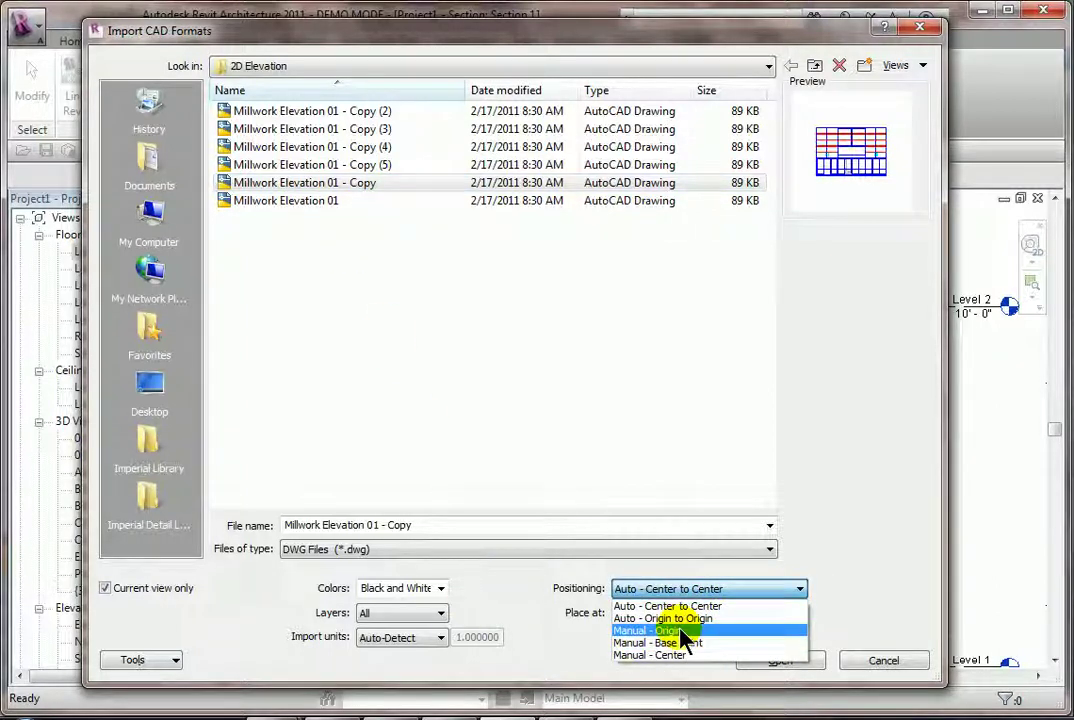
click(682, 655)
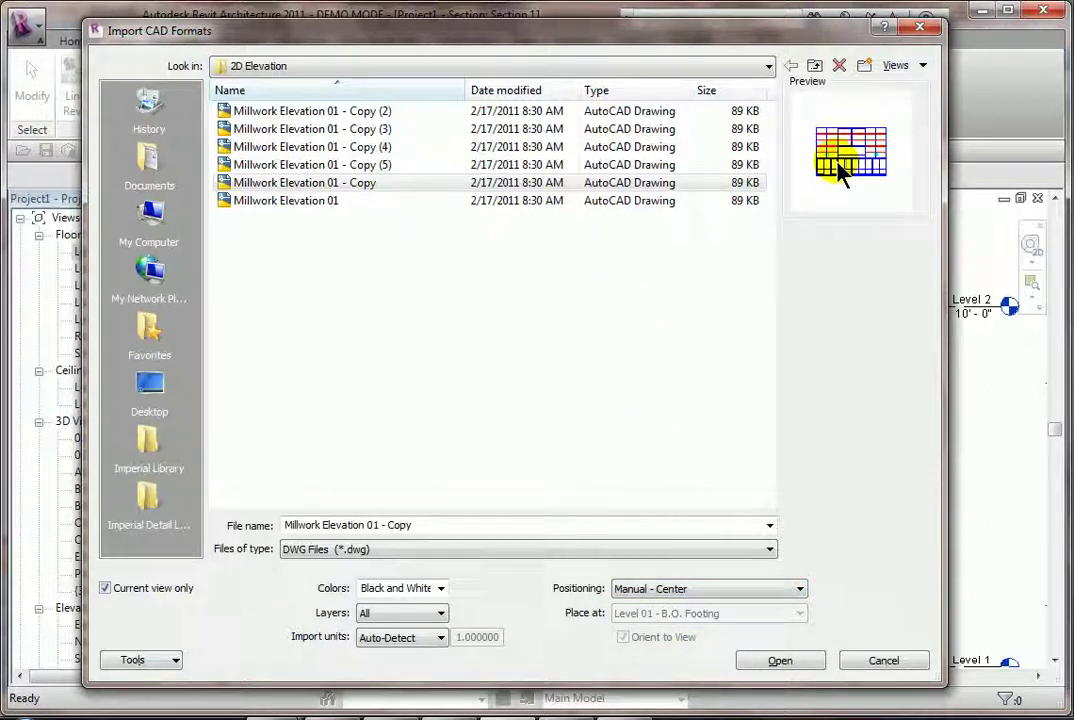
click(786, 665)
click(669, 431)
click(702, 472)
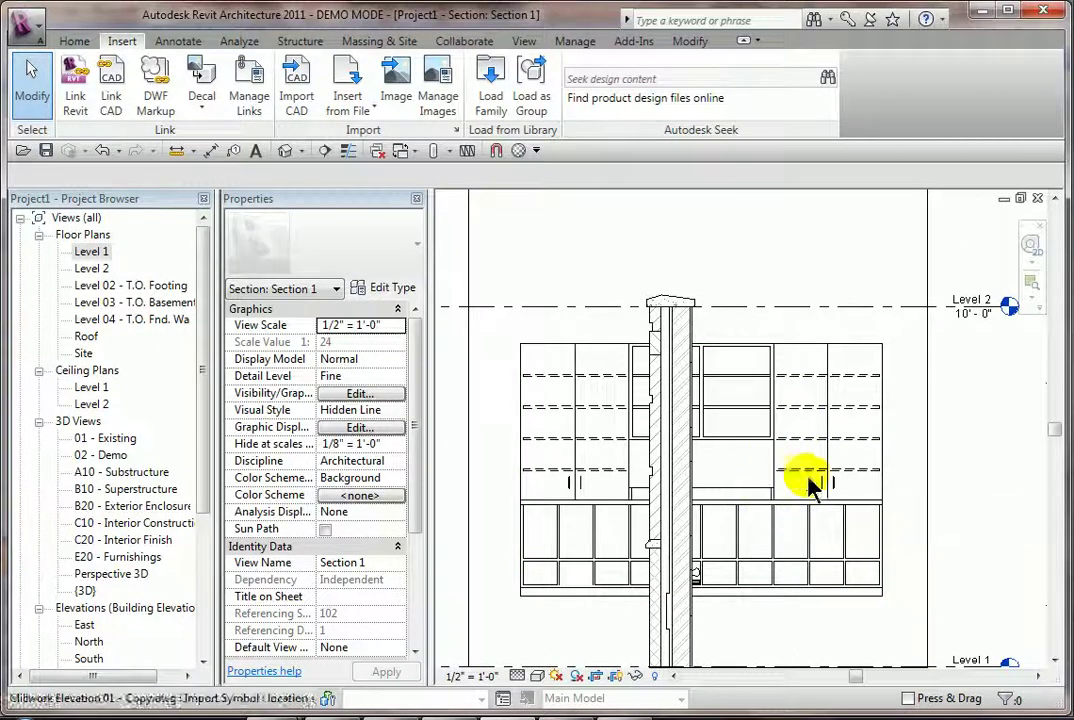
- Drag the section line's extent grip in the Level 1 plan, then reopen Section 1
double_click(95, 252)
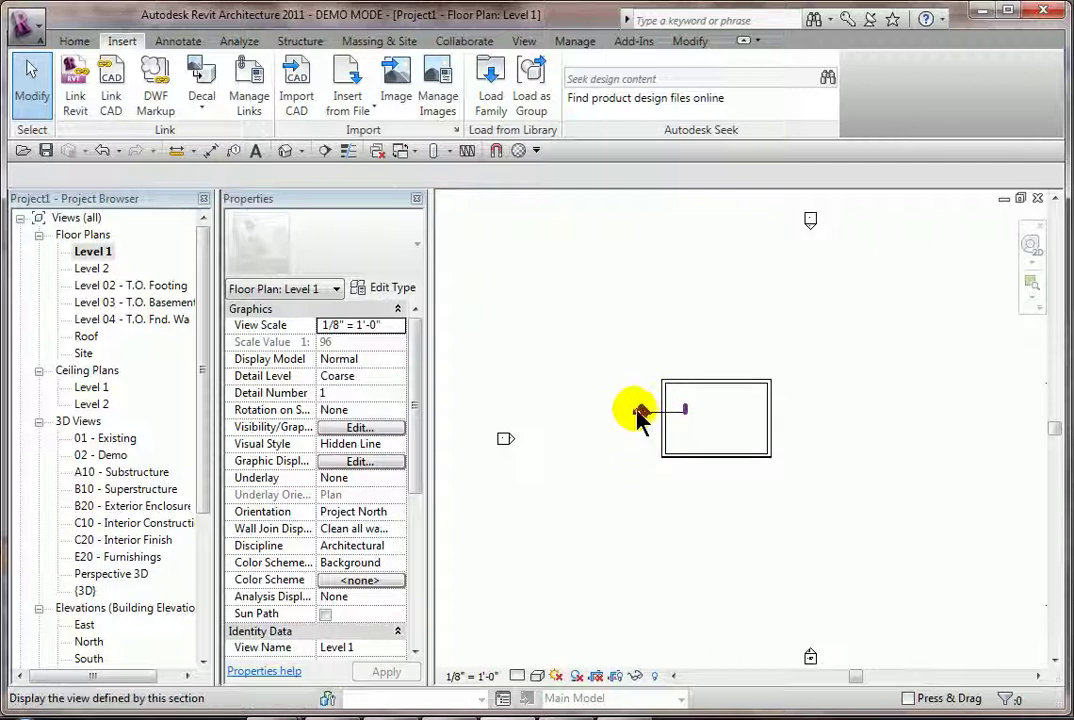
click(680, 416)
drag(671, 383, 666, 370)
click(752, 336)
double_click(642, 417)
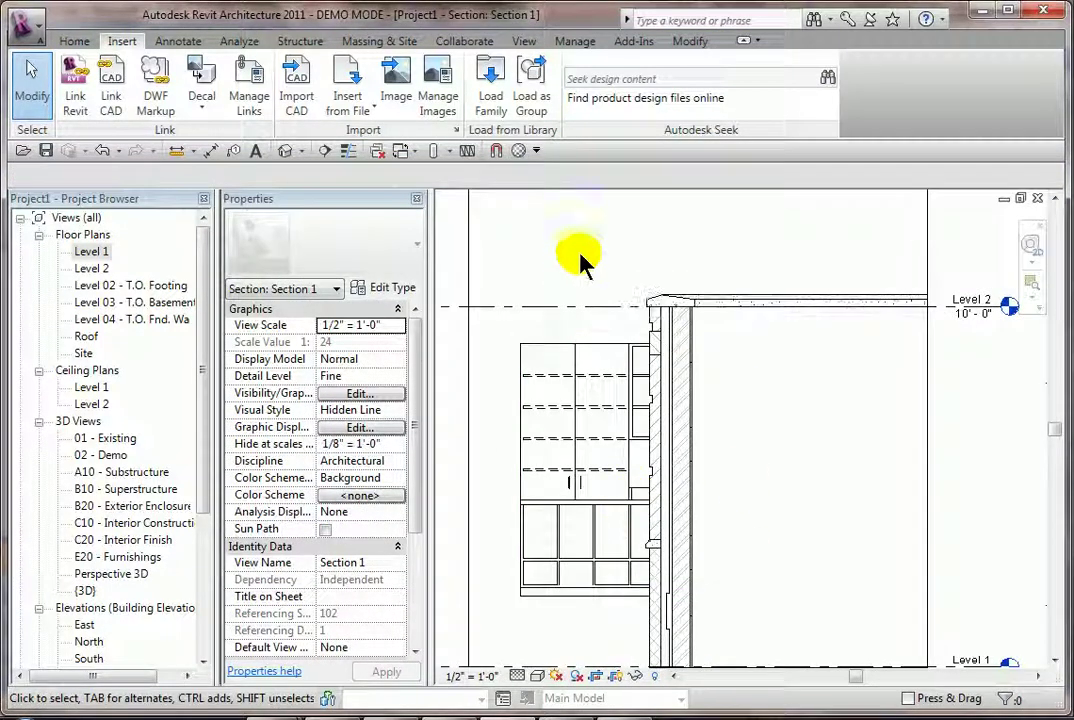
- Bring the imported millwork DWG to front, then delete it from Section 1
click(638, 443)
click(705, 108)
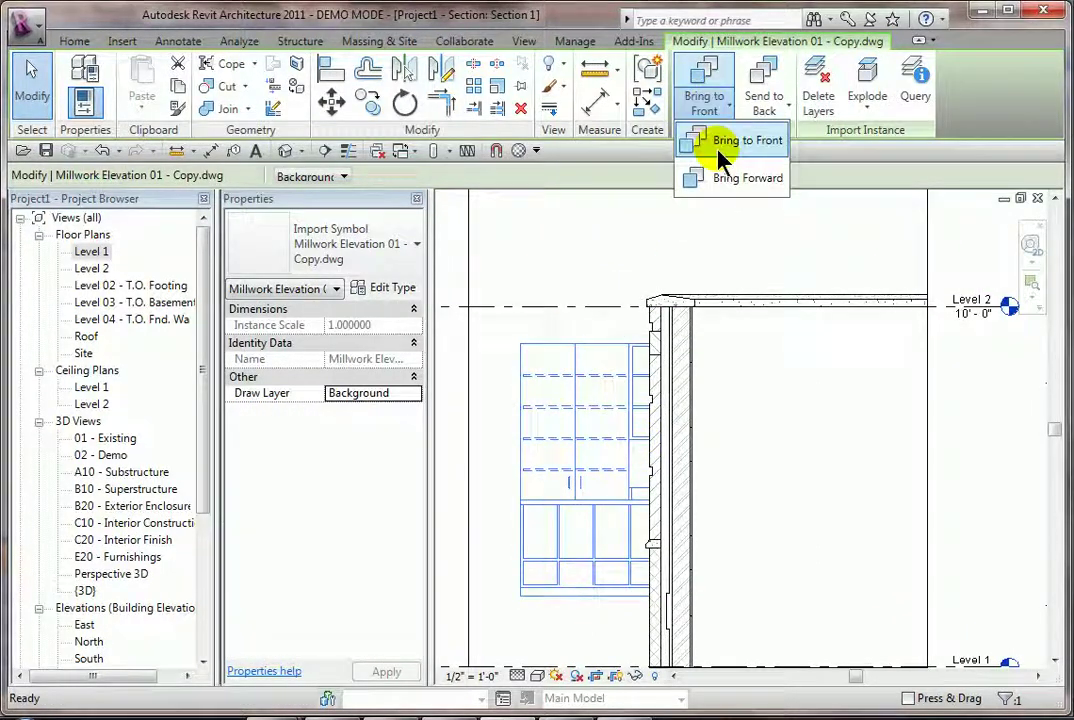
click(720, 150)
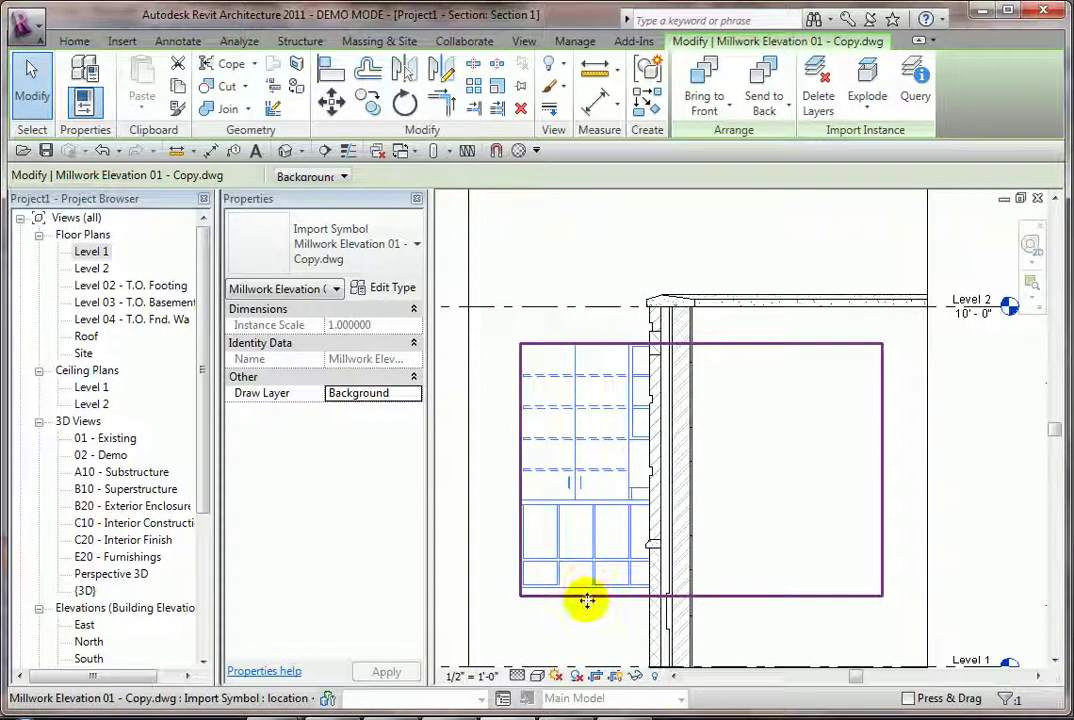
key(Delete)
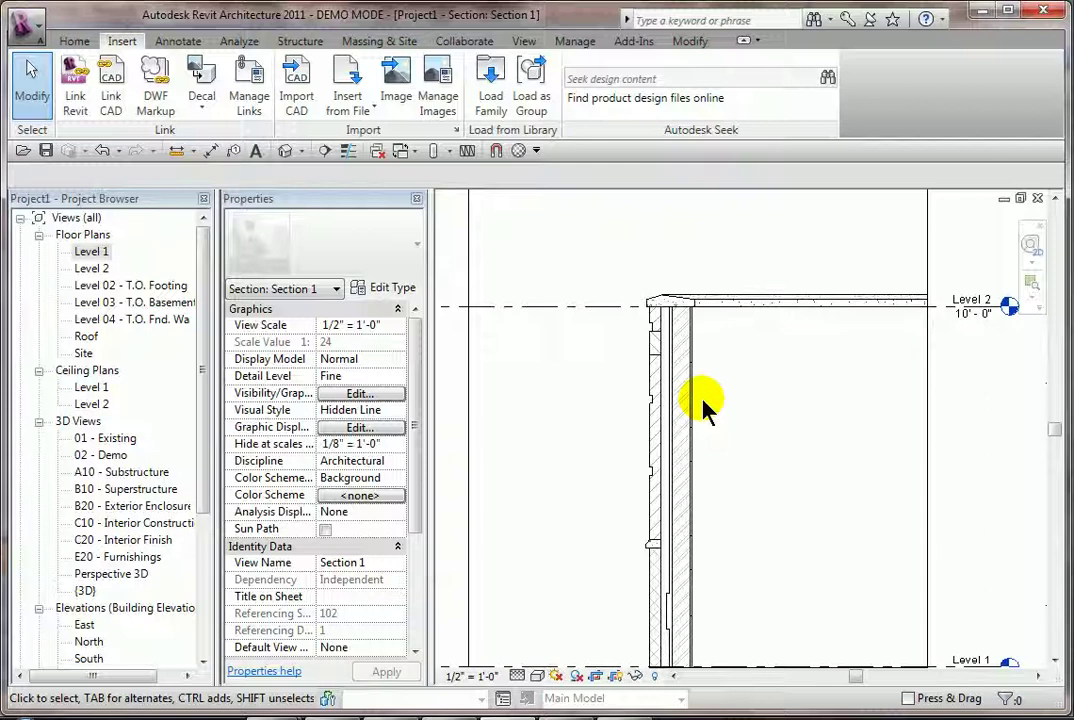
- Create a new family from the Detail Component.rft template
click(24, 28)
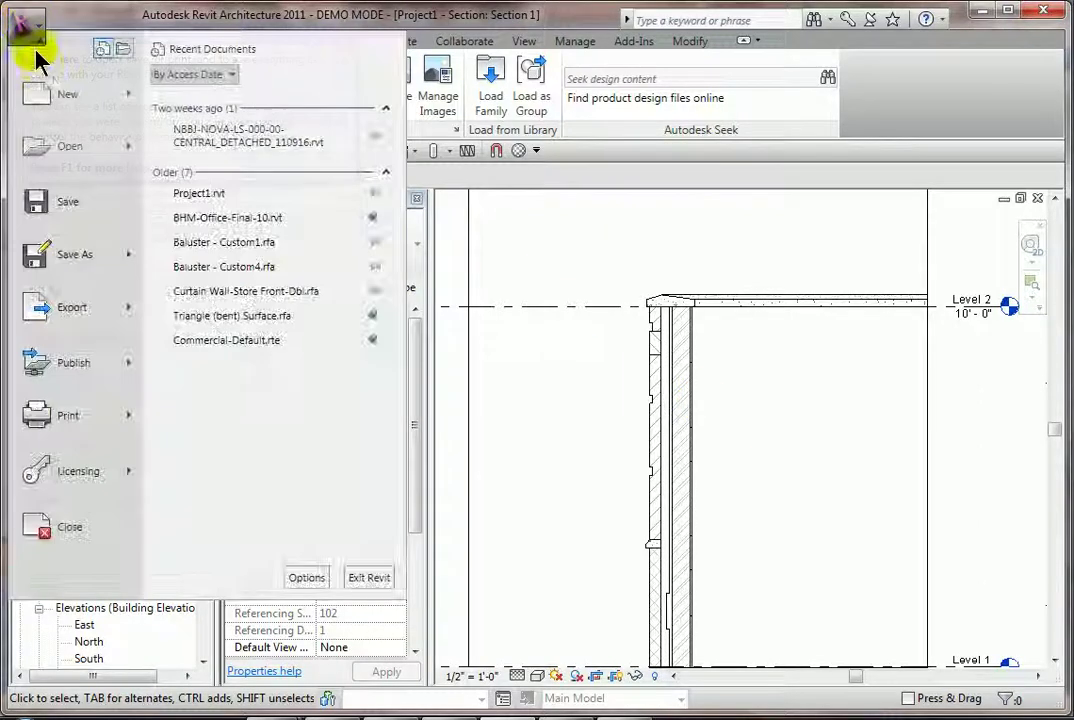
mouse_move(50, 96)
click(256, 165)
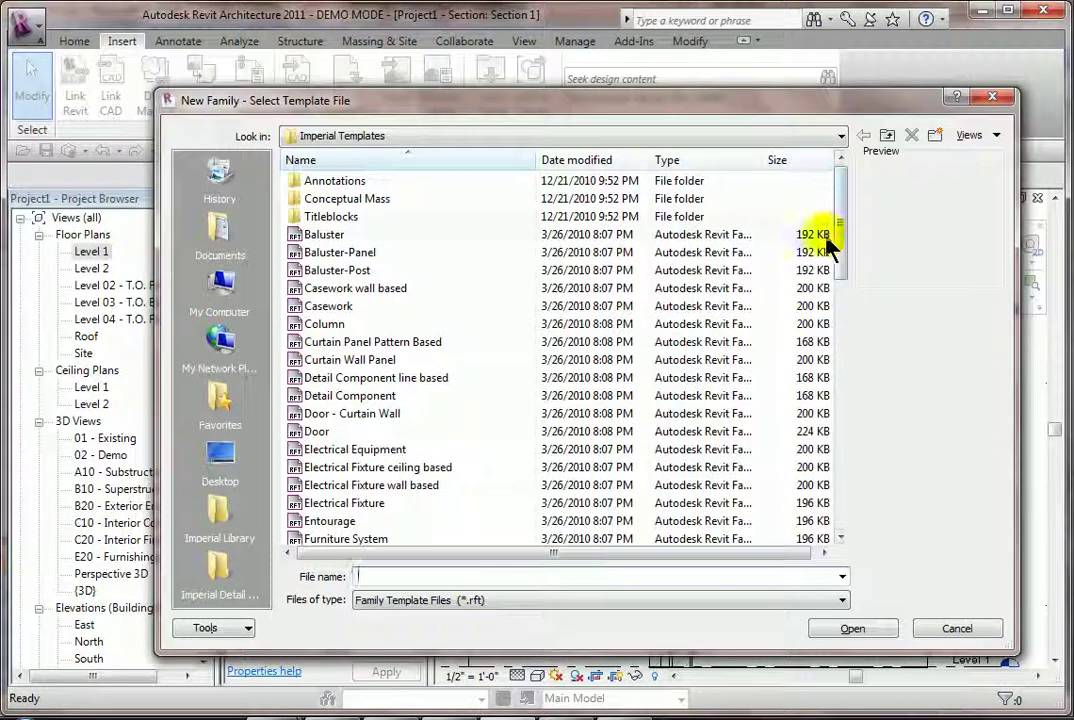
click(345, 396)
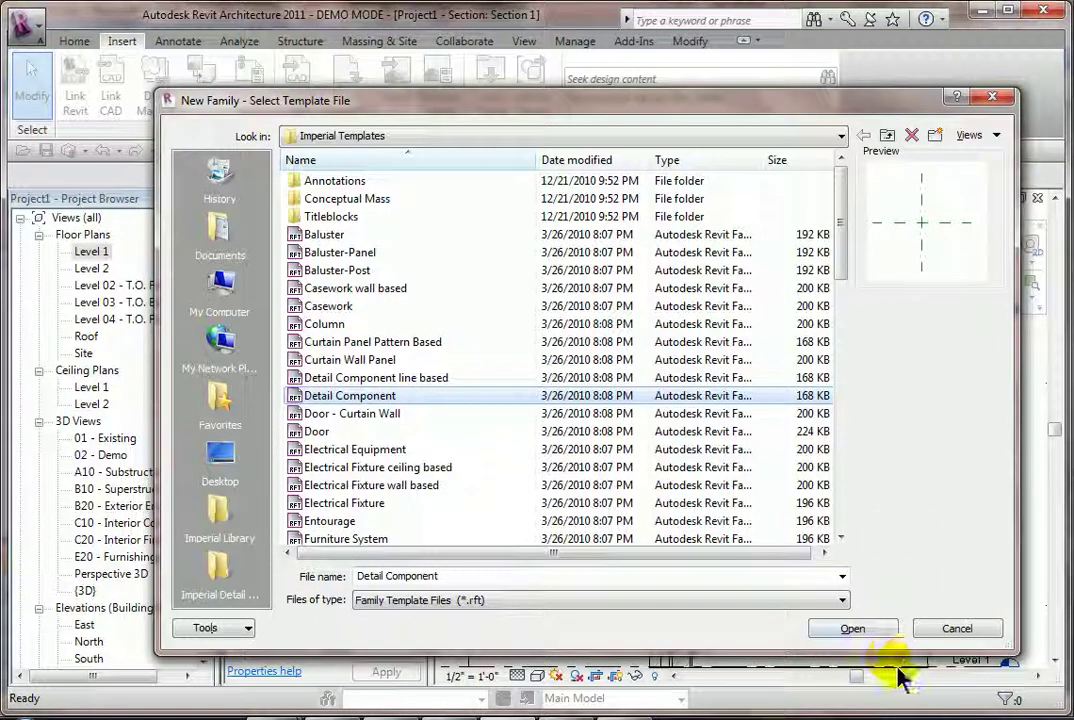
click(855, 628)
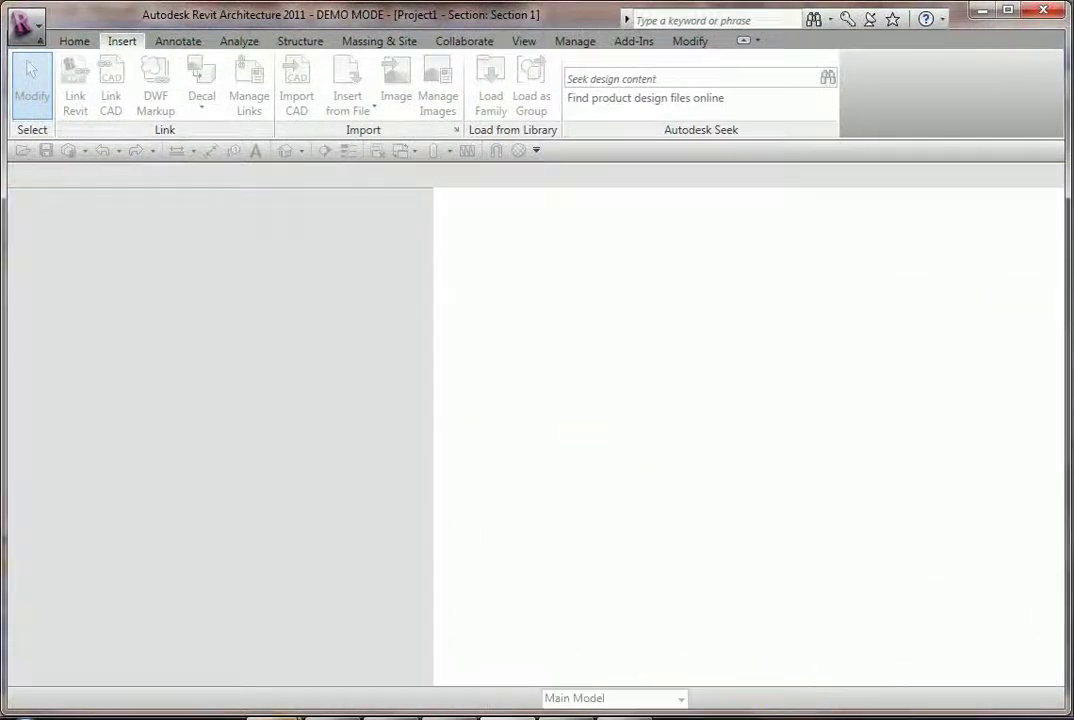
mouse_move(274, 714)
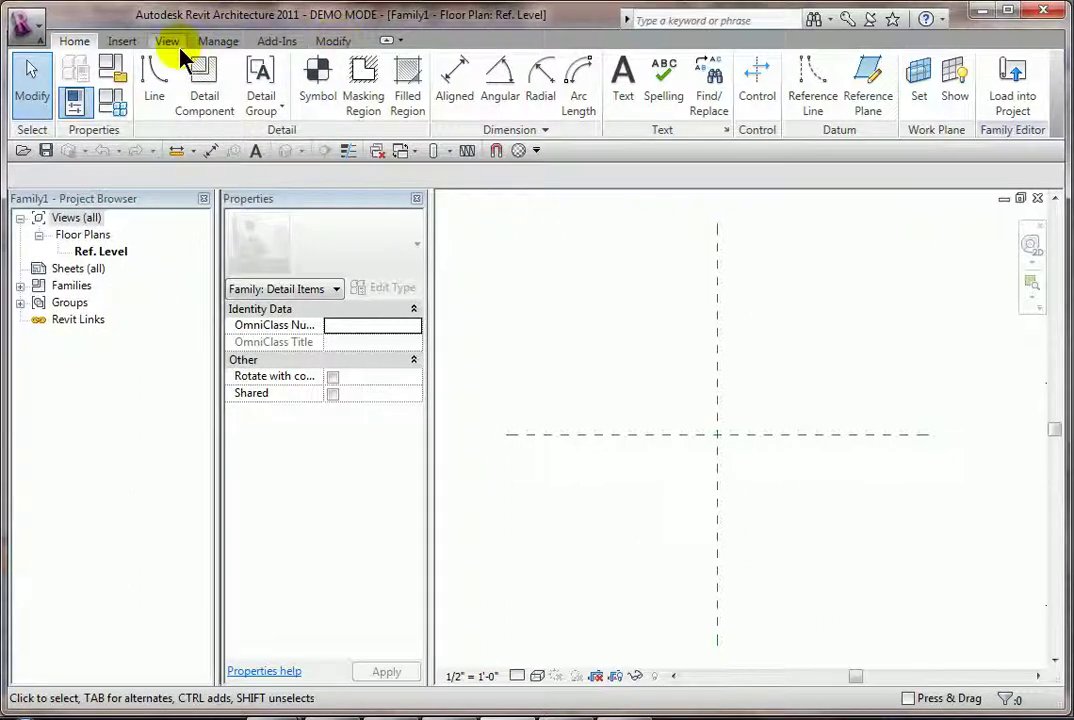
- Import Millwork Elevation 01 into the family, centred on the reference planes
click(124, 42)
click(244, 76)
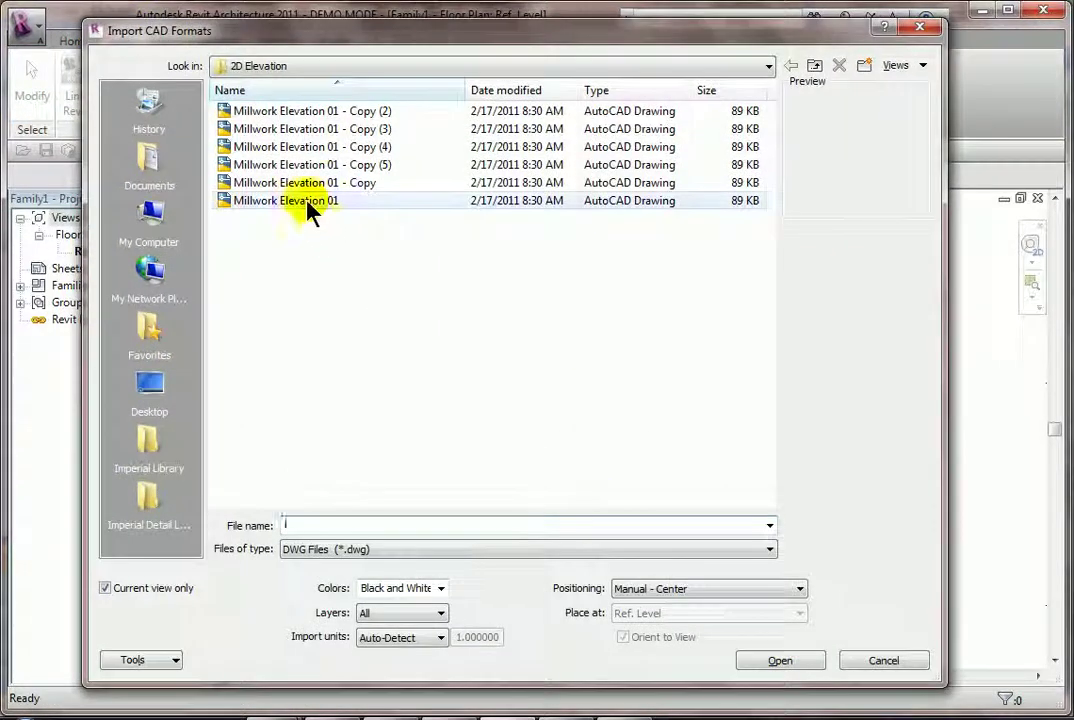
click(300, 201)
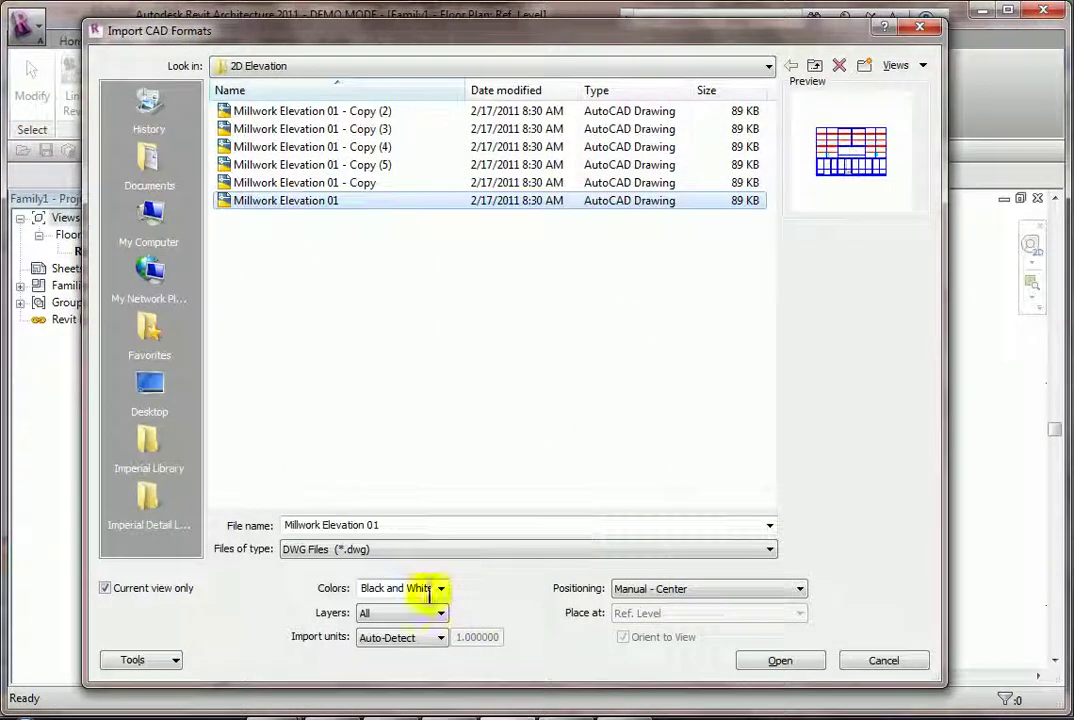
click(780, 661)
click(714, 437)
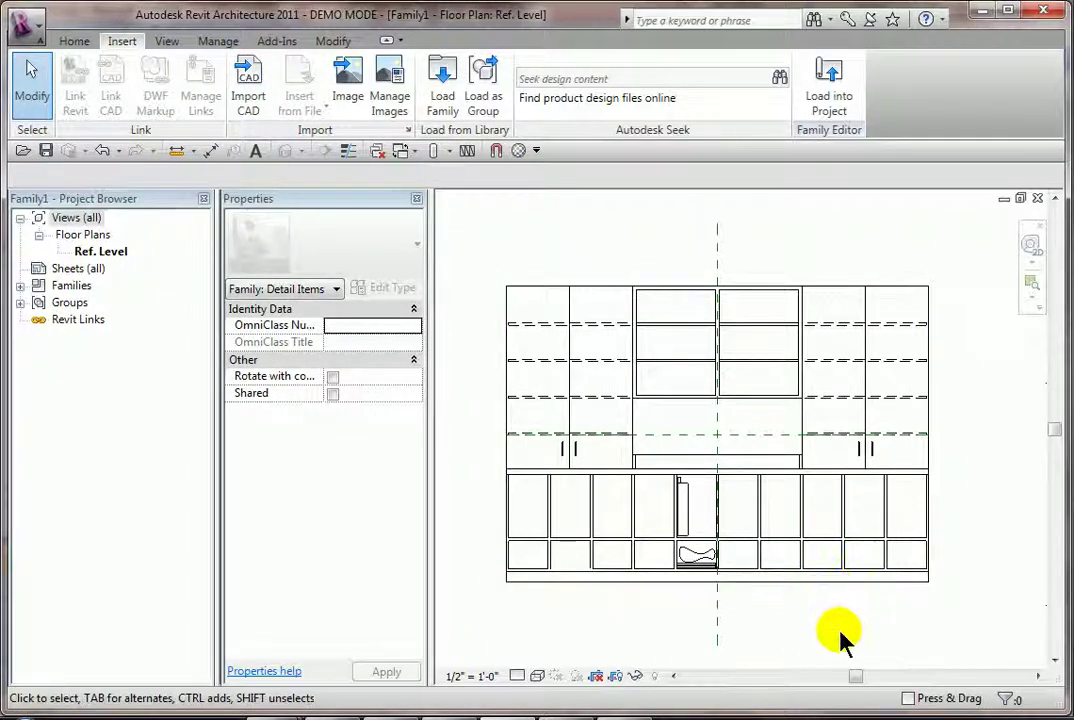
- Sketch a rectangular masking region from the cabinet's top-left corner over its left half and finish it
click(75, 43)
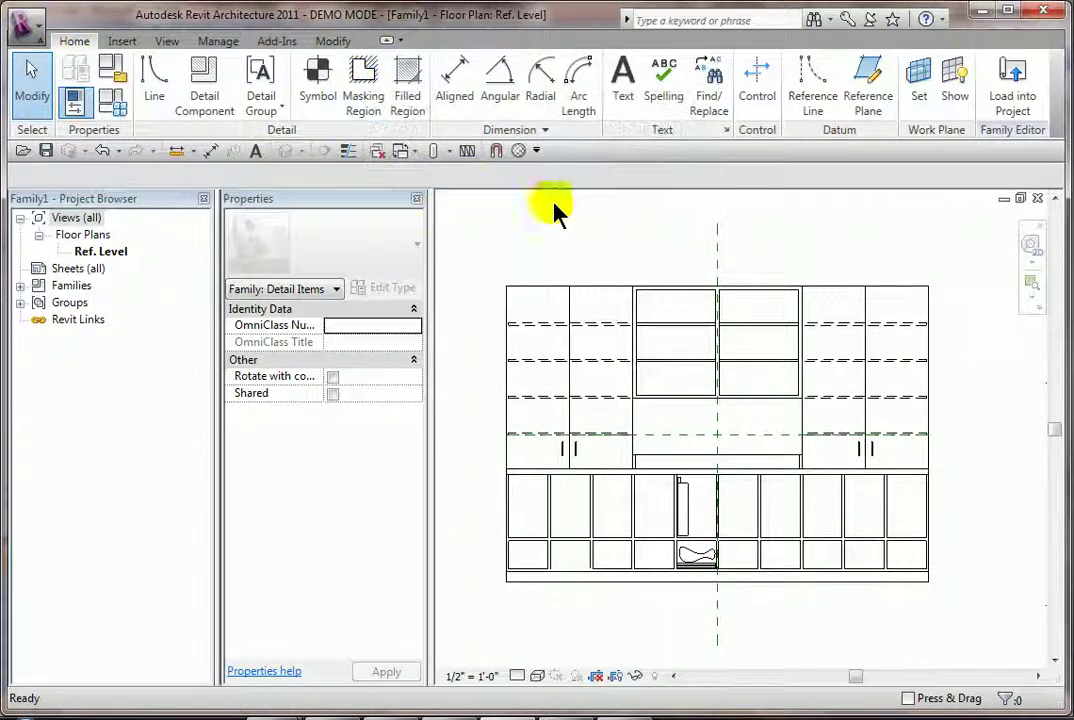
click(362, 105)
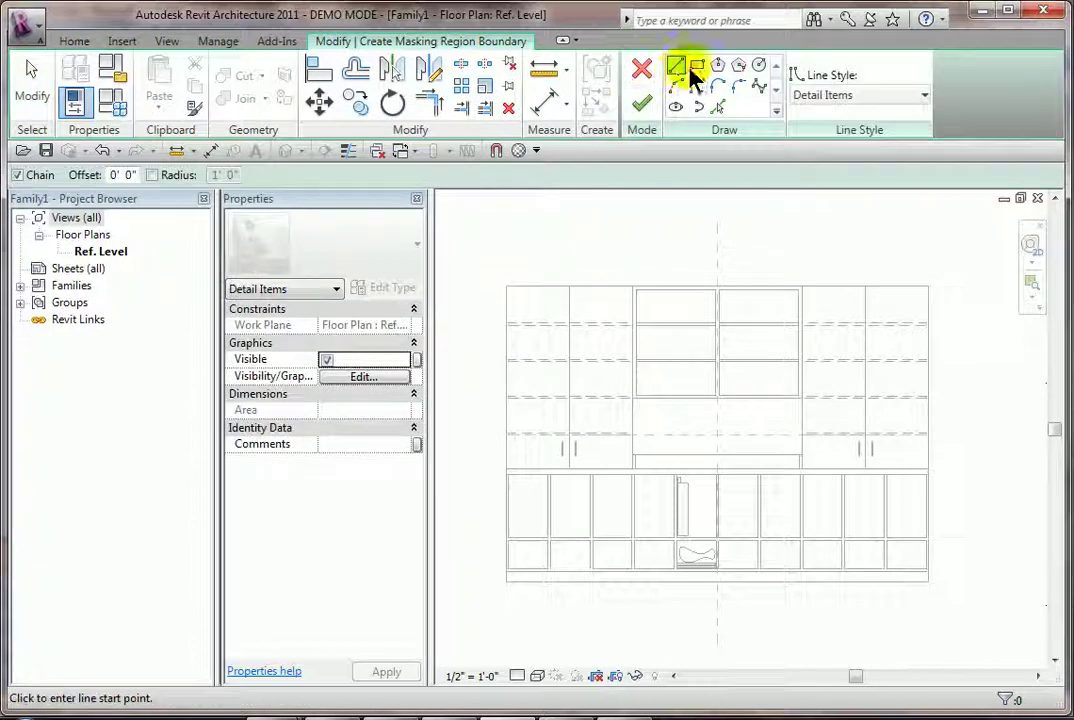
click(697, 65)
click(506, 287)
click(716, 581)
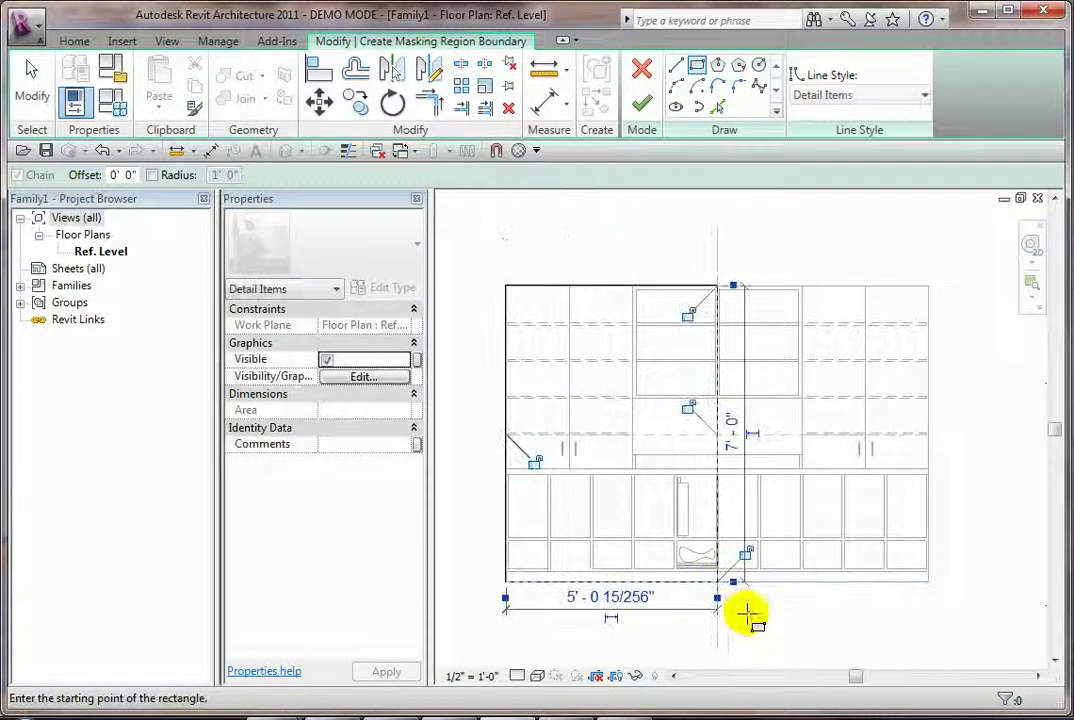
click(643, 107)
click(795, 242)
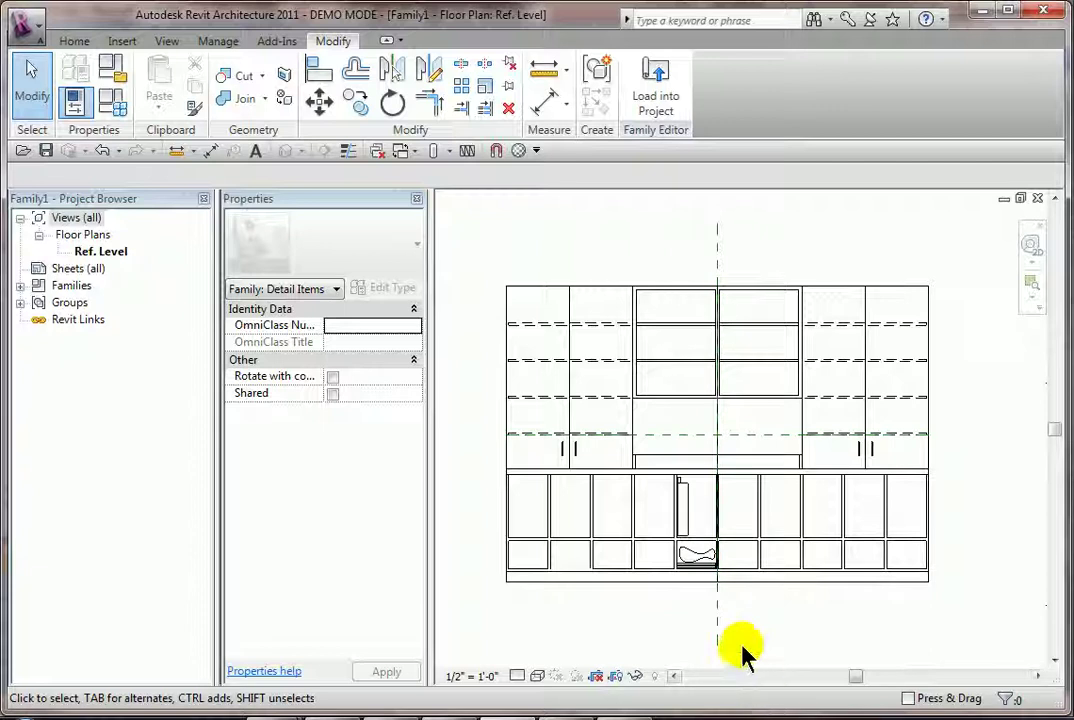
- Load Family1 into Project1 and place the millwork detail component in the Level 1 plan
click(660, 100)
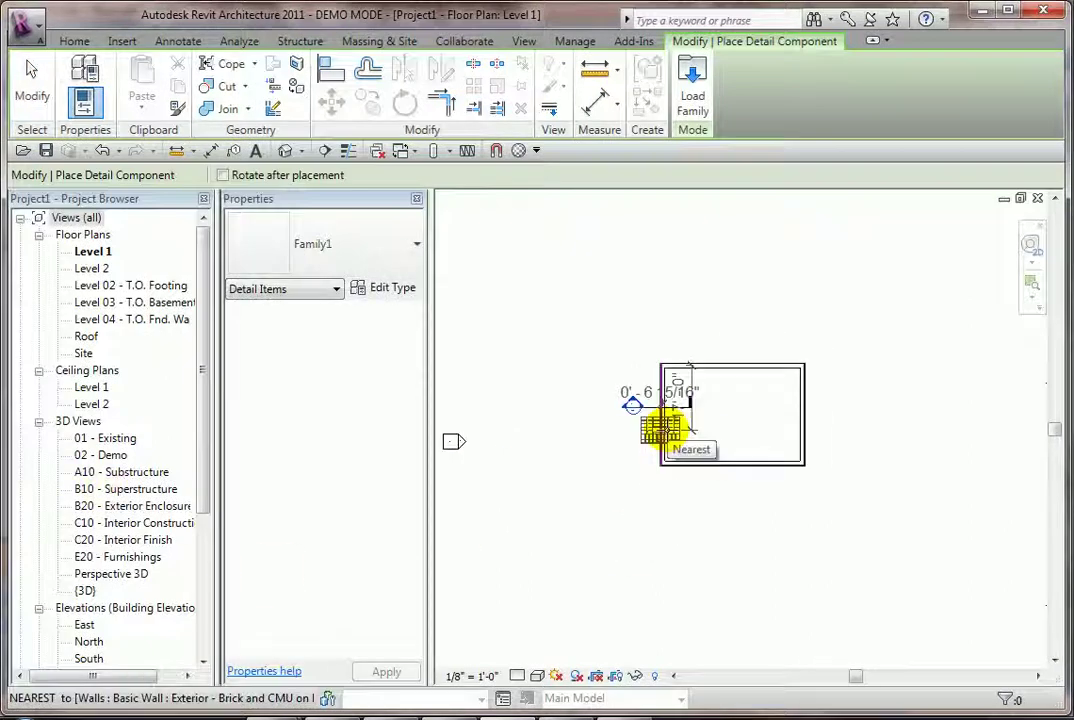
scroll(665, 426, up, 5)
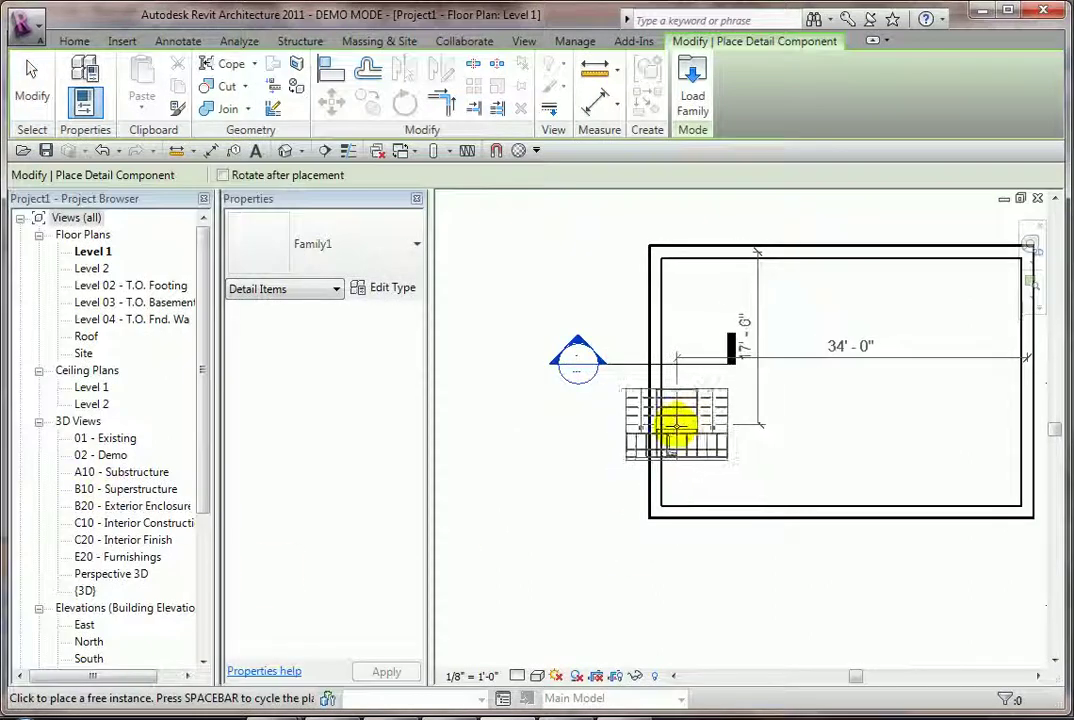
click(676, 426)
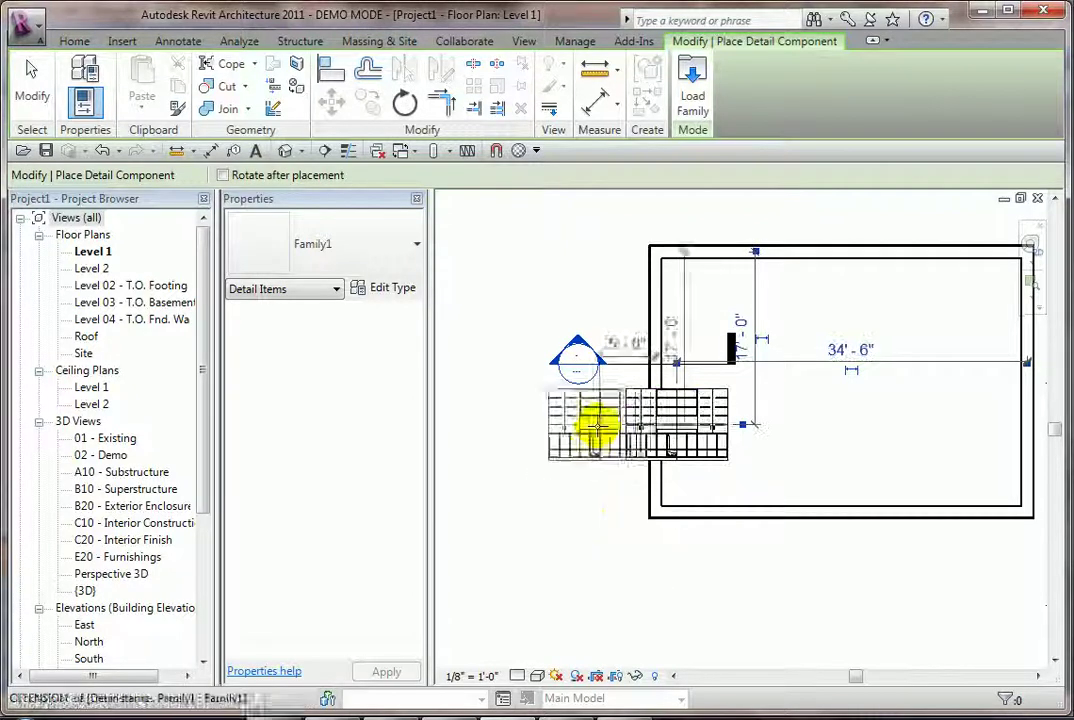
scroll(600, 432, up, 2)
scroll(539, 637, up, 3)
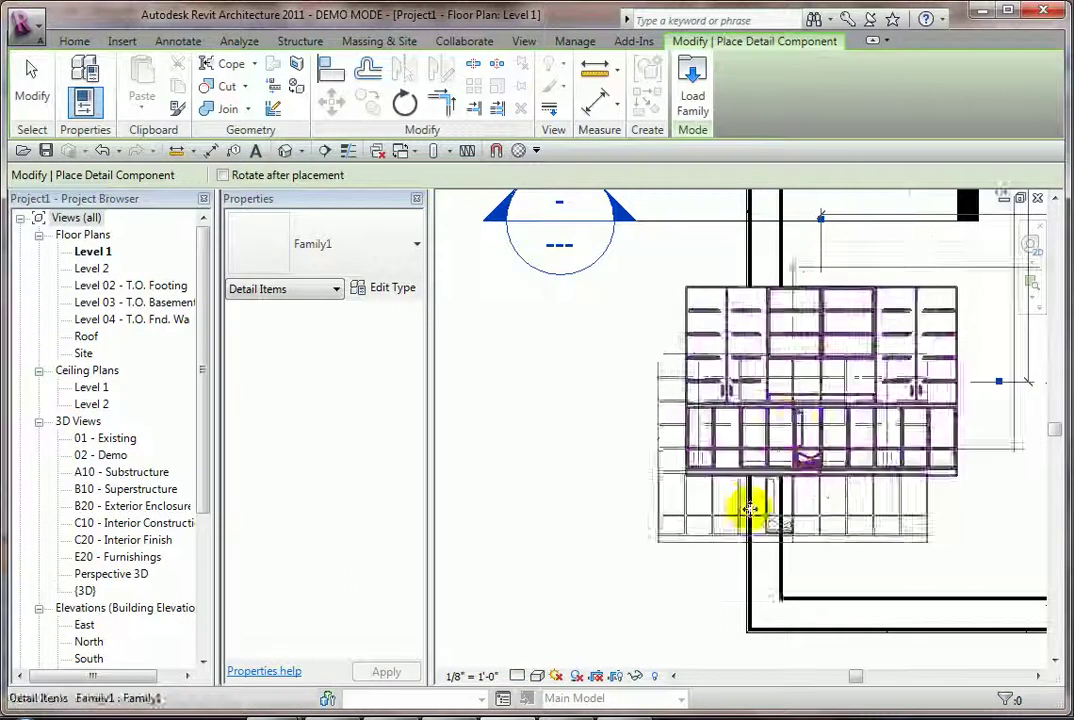
middle_drag(721, 372, 707, 563)
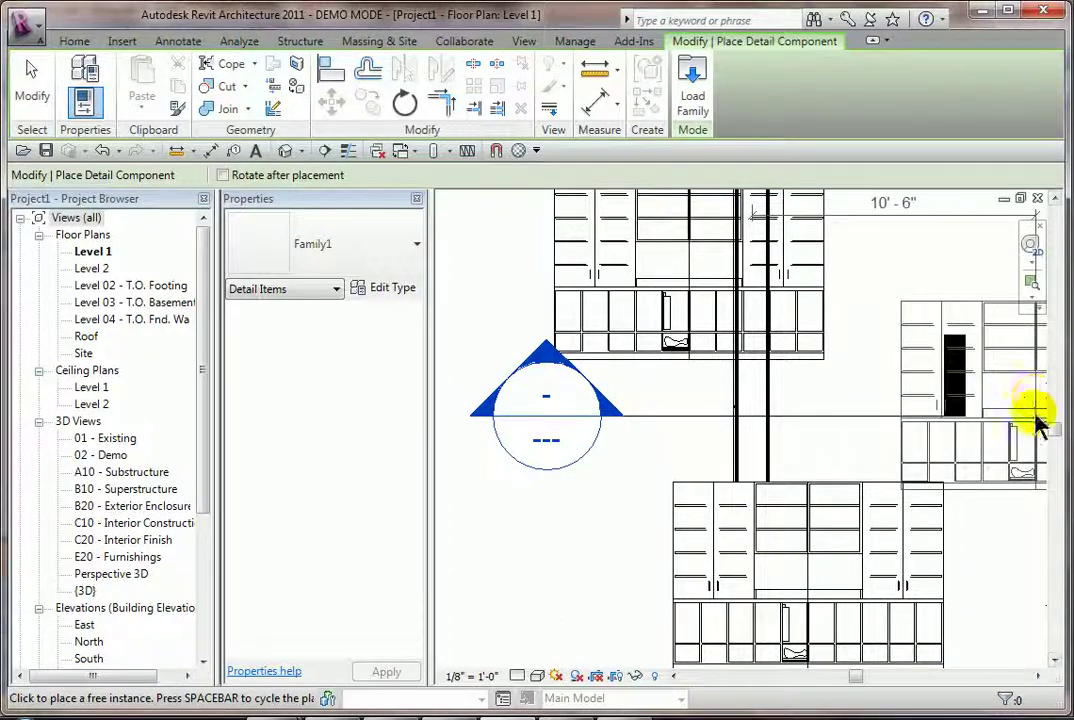
- Open Section 1 and drag its crop boundary to the right to widen the view
key(Escape)
double_click(604, 410)
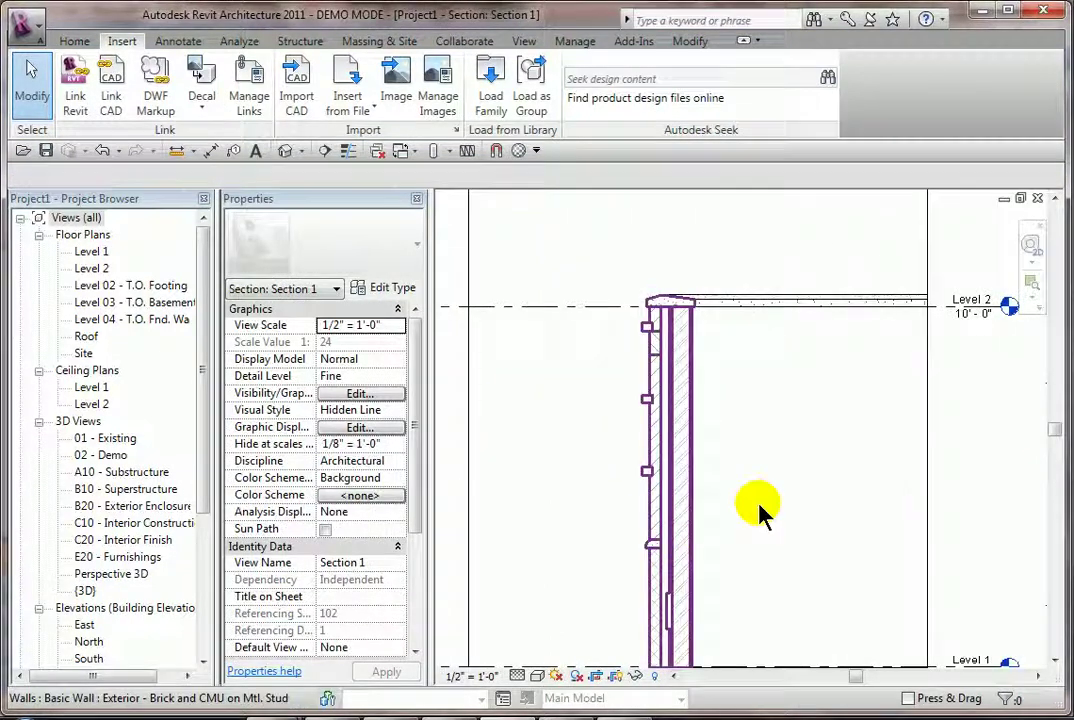
scroll(790, 515, down, 2)
scroll(750, 450, up, 2)
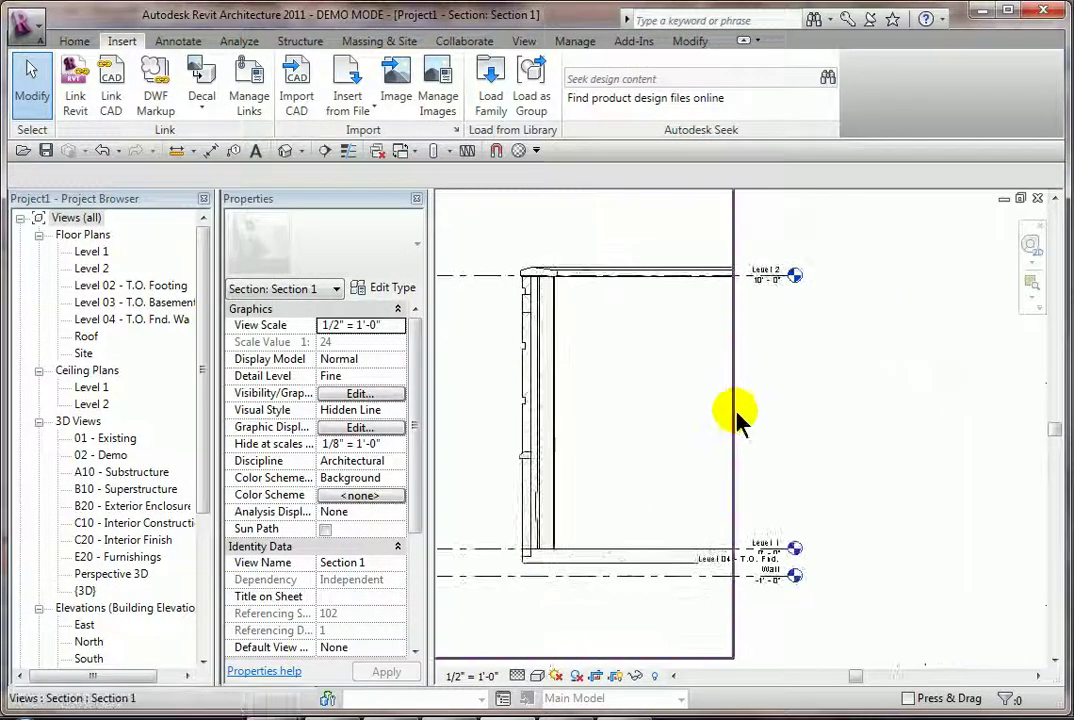
click(735, 393)
drag(735, 407, 943, 396)
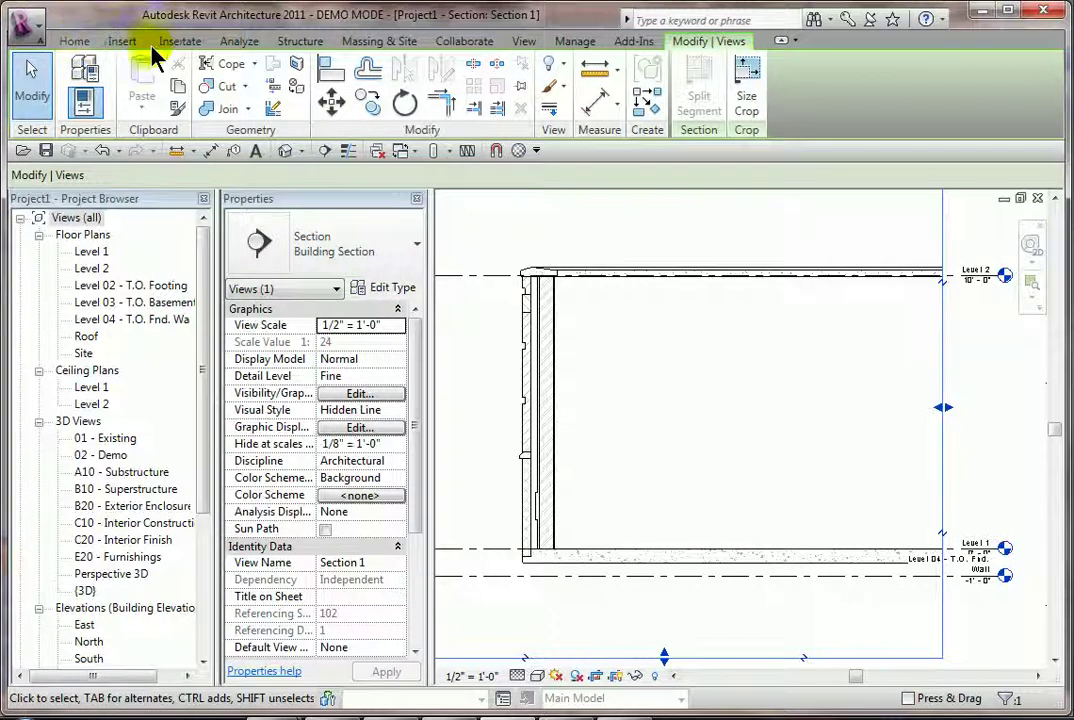
- Place the Family1 millwork detail component beside the wall between Level 1 and Level 2
click(176, 42)
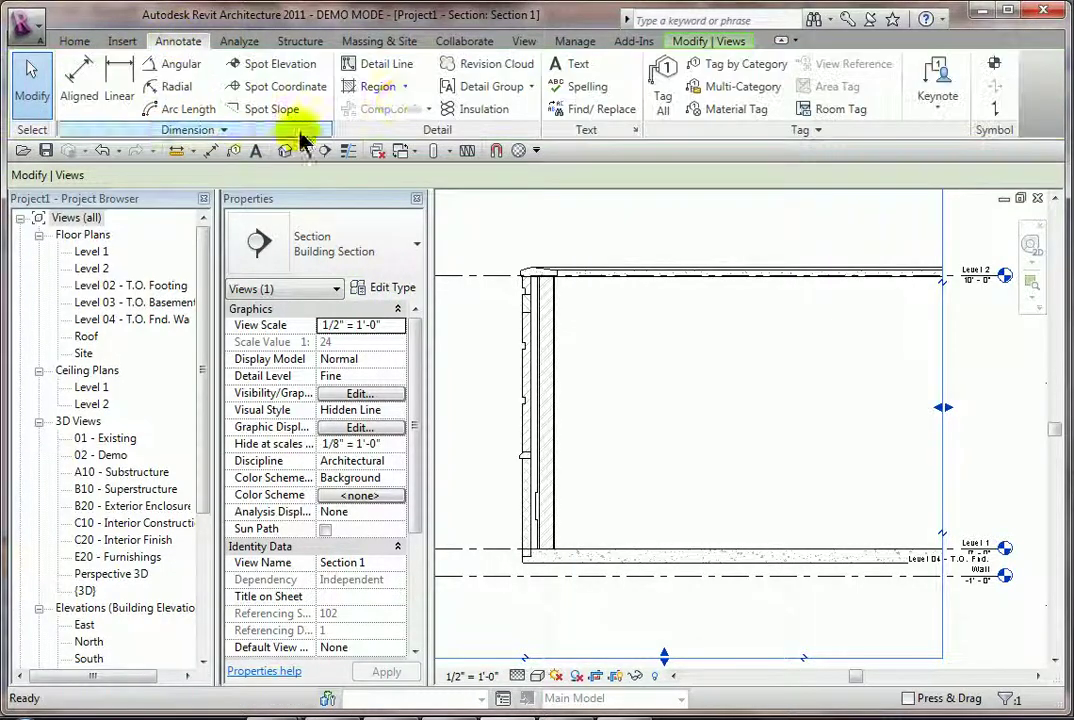
click(428, 110)
click(420, 138)
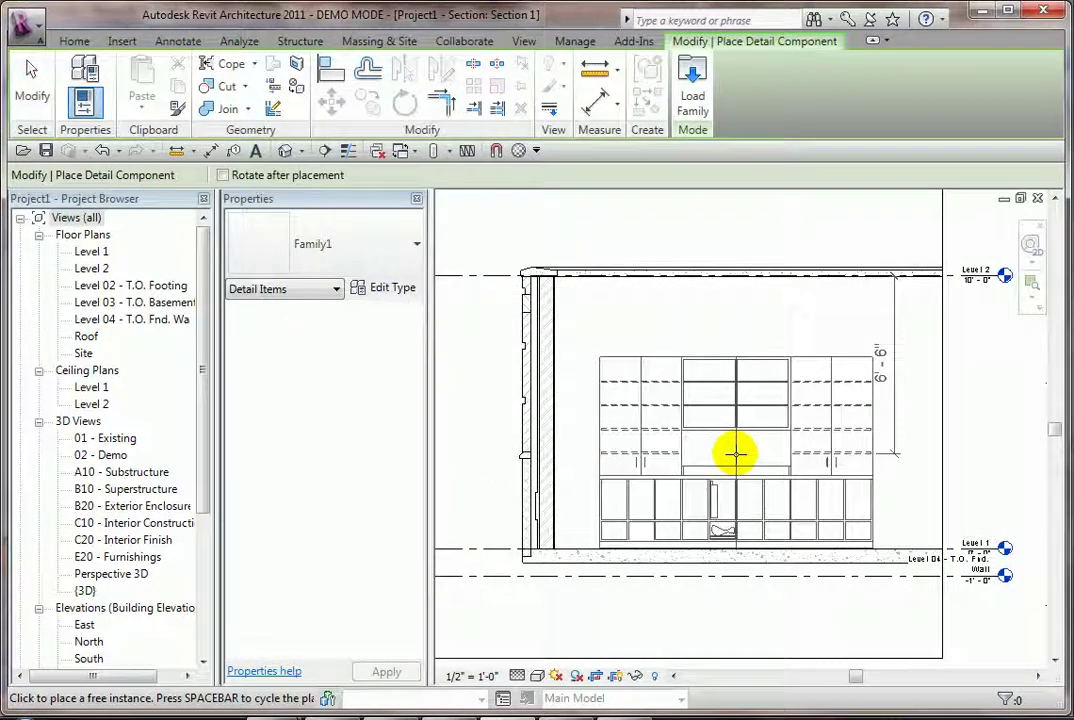
click(733, 453)
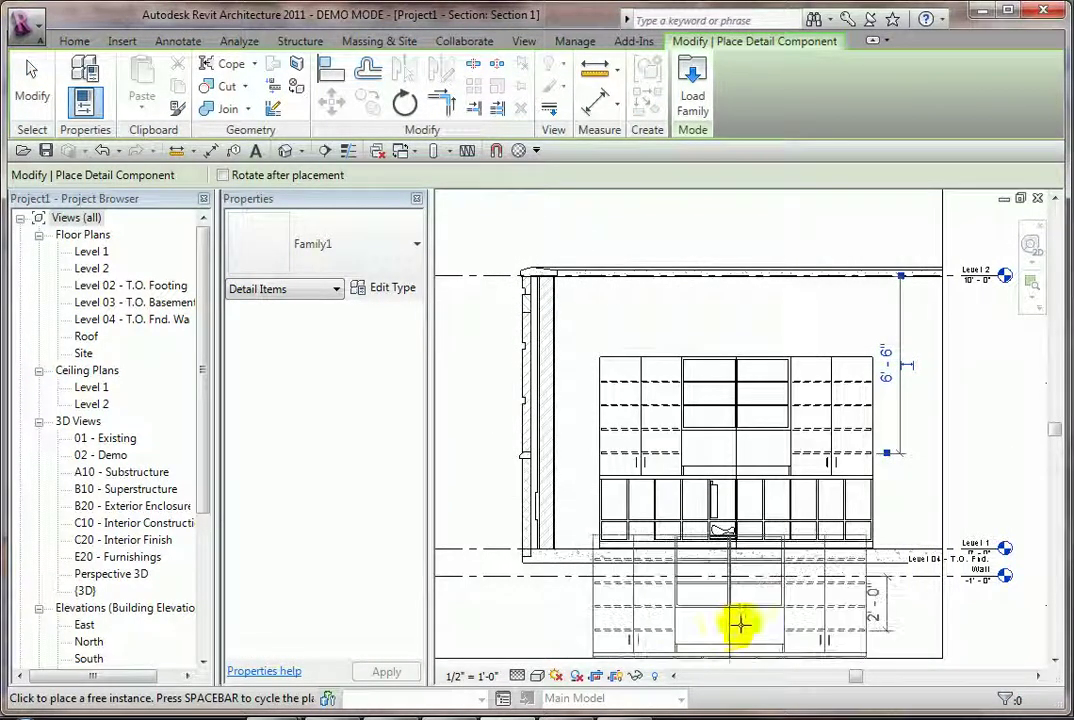
- Drag the Family1 millwork detail left over the wall so it masks the wall lines behind it
key(Escape)
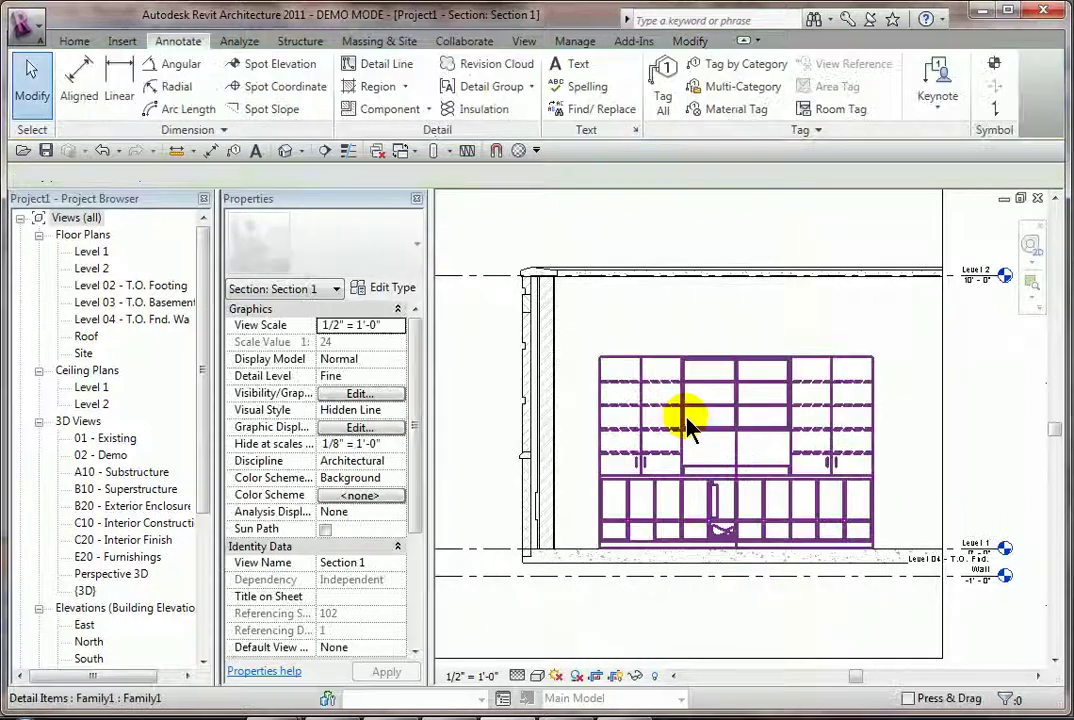
click(719, 439)
drag(712, 432, 618, 432)
click(836, 460)
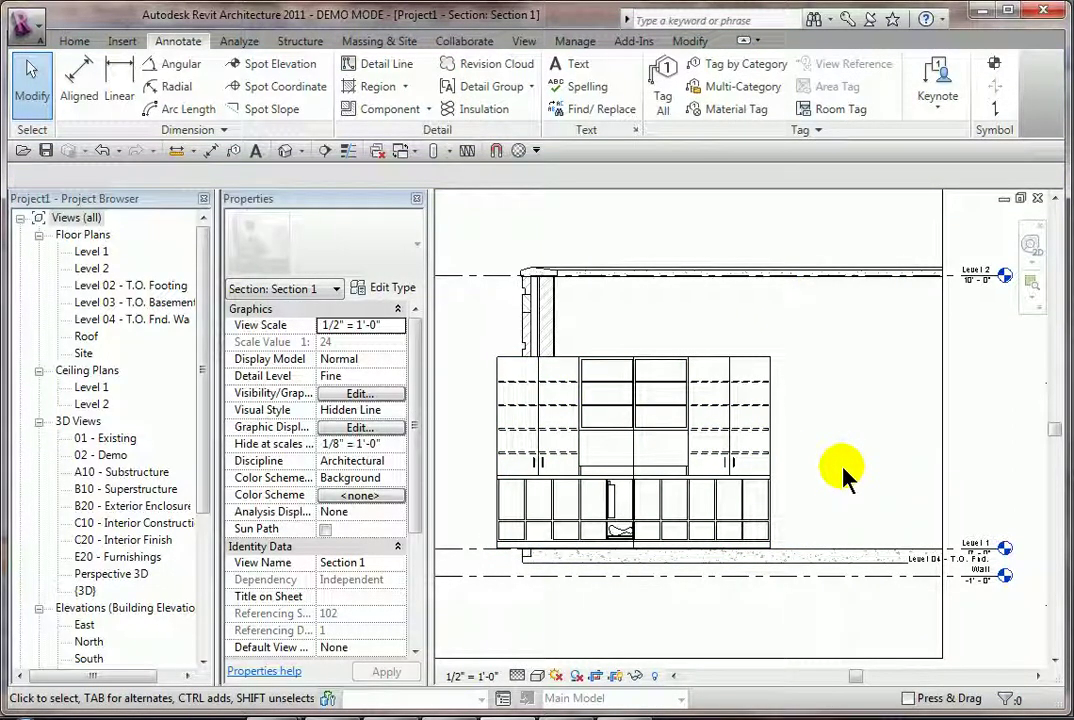
scroll(458, 483, up, 2)
scroll(458, 483, up, 2)
scroll(460, 468, down, 2)
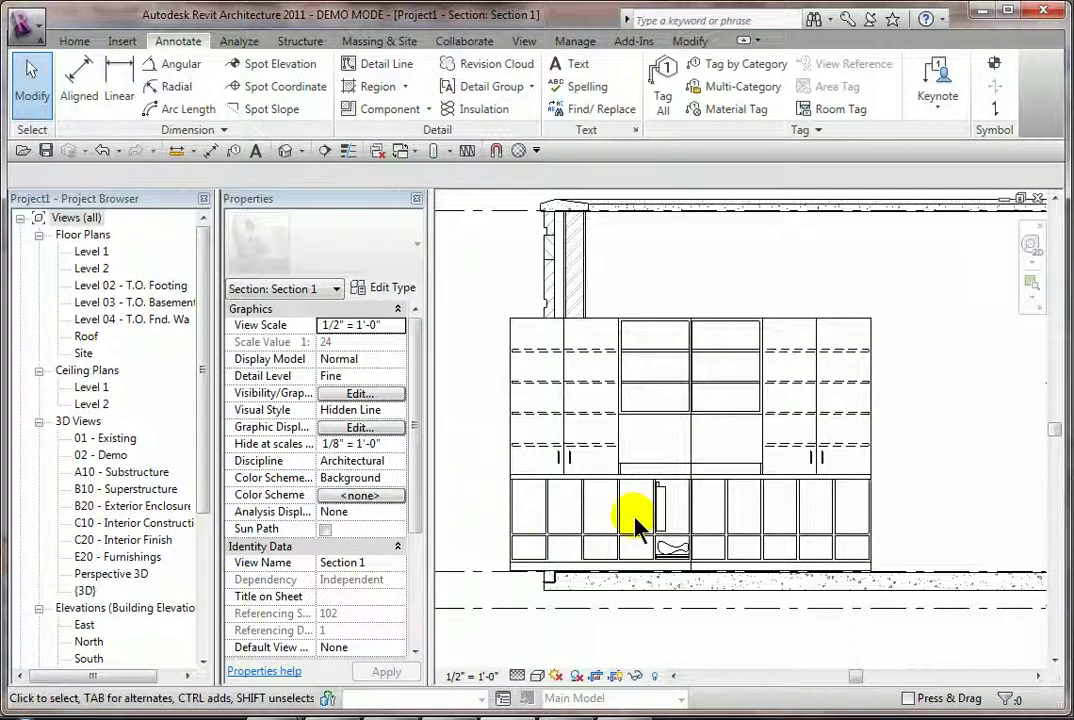